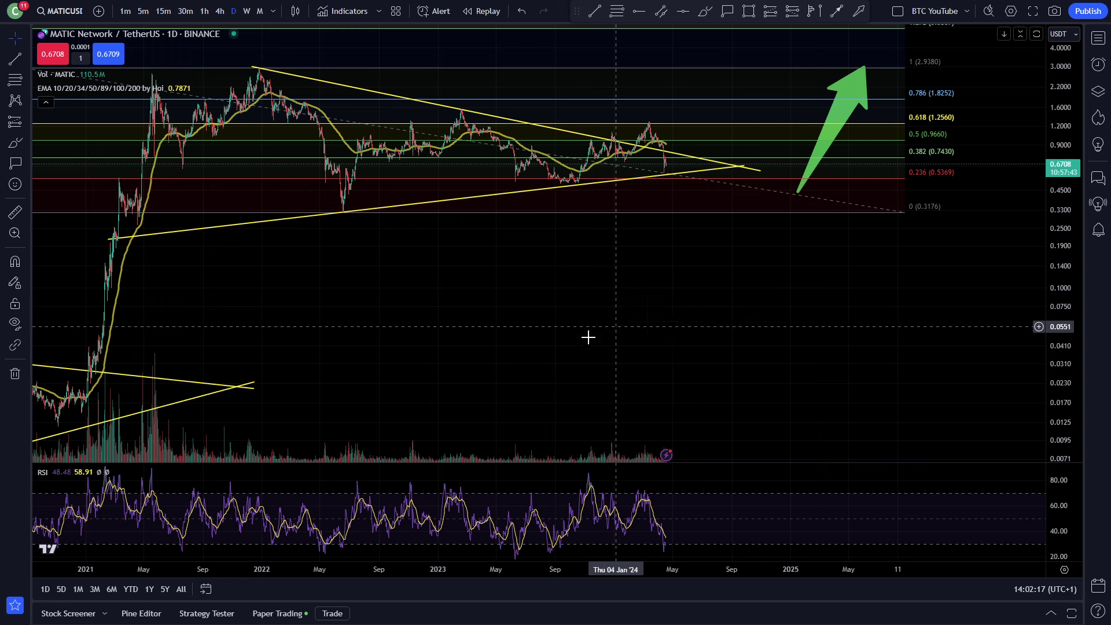
Brush a stroke from the early 2023 peak along the descending resistance line, and undo it
left_click_drag(709, 343, 699, 344)
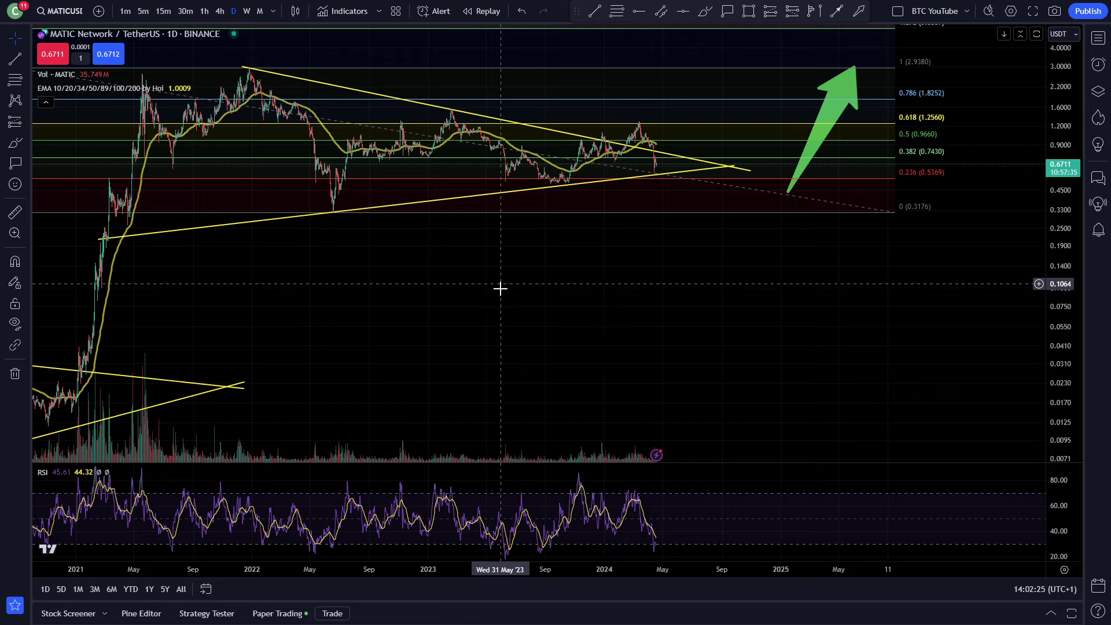
scroll(526, 298, "up", 3)
left_click(704, 13)
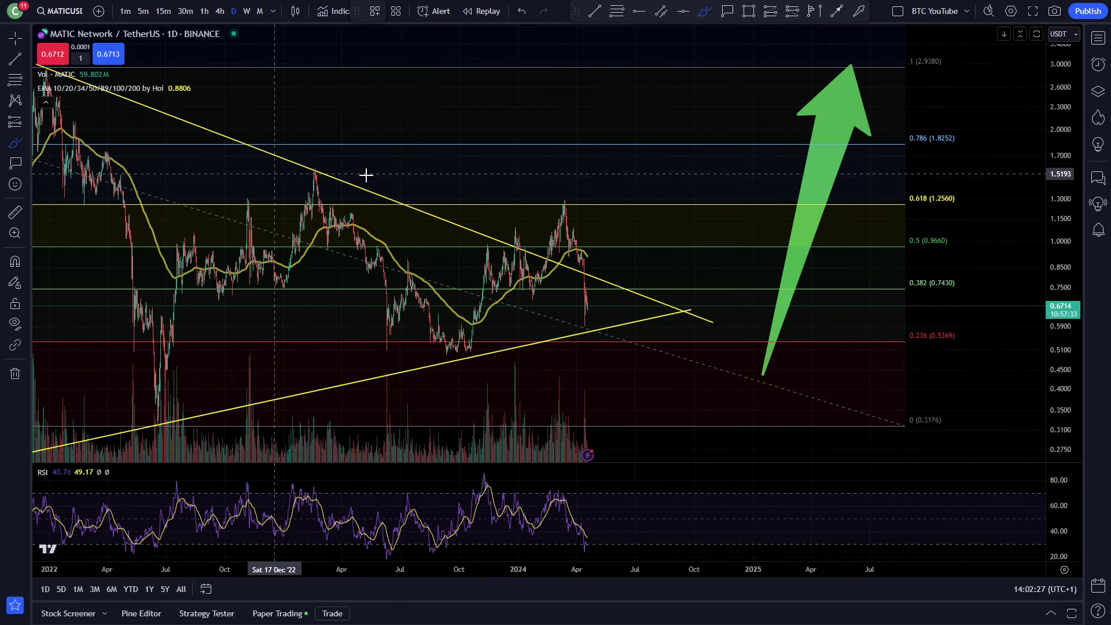
left_click_drag(364, 173, 721, 327)
key("ctrl+z")
Examine the MATIC daily price action inside the large triangle from its 2021 start to its 2024 apex
scroll(405, 249, "down", 5)
scroll(488, 316, "up", 4)
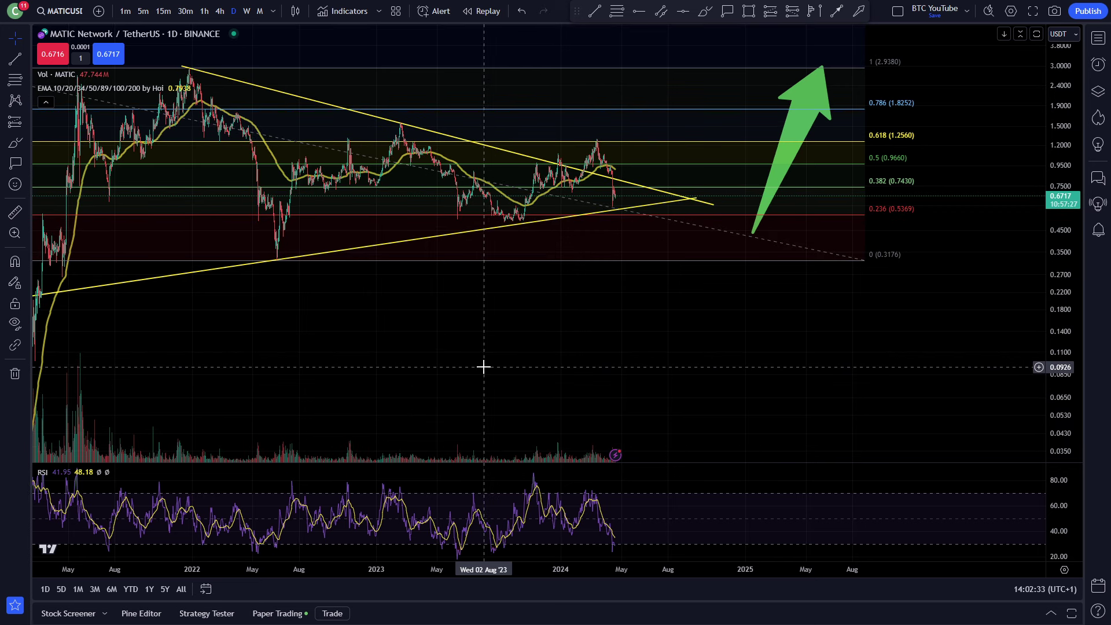
left_click_drag(484, 365, 491, 359)
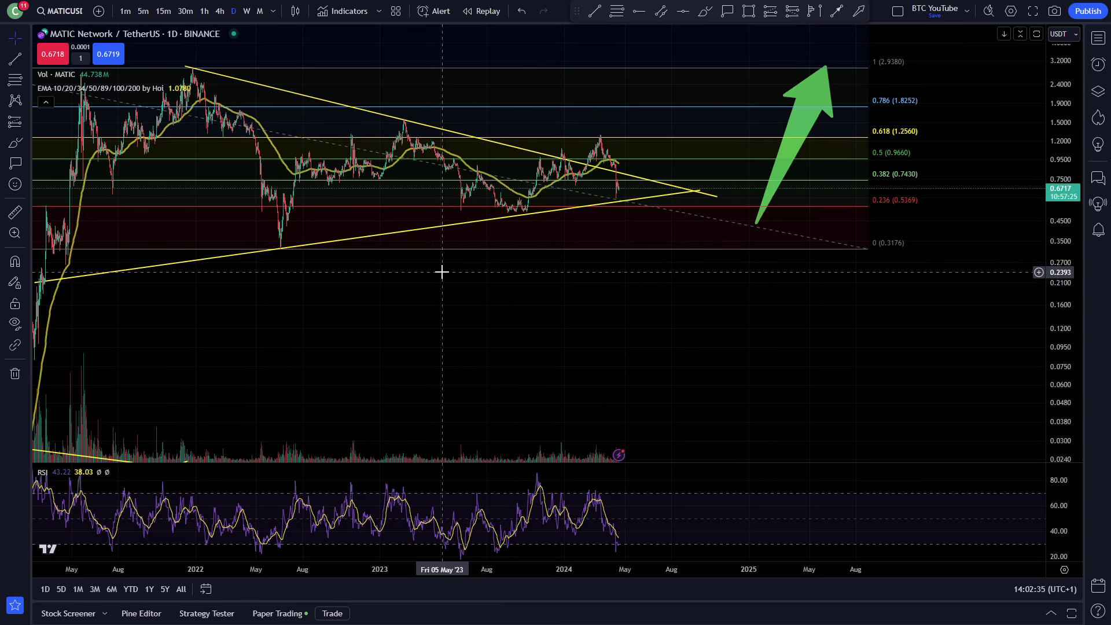
left_click_drag(443, 271, 455, 273)
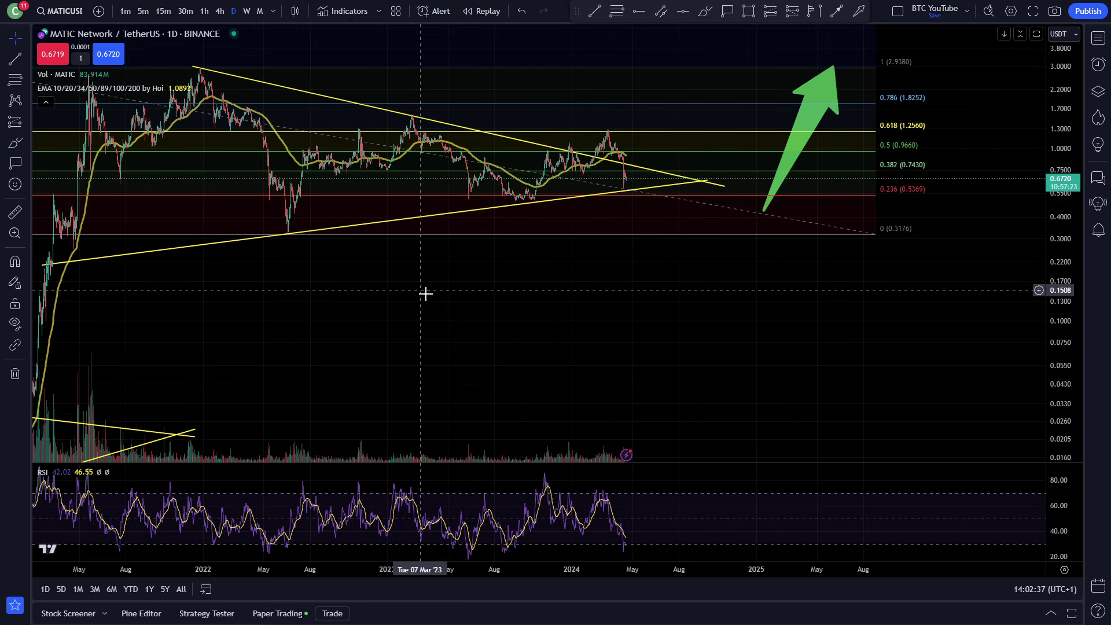
scroll(427, 298, "left", 5)
scroll(471, 352, "down", 2)
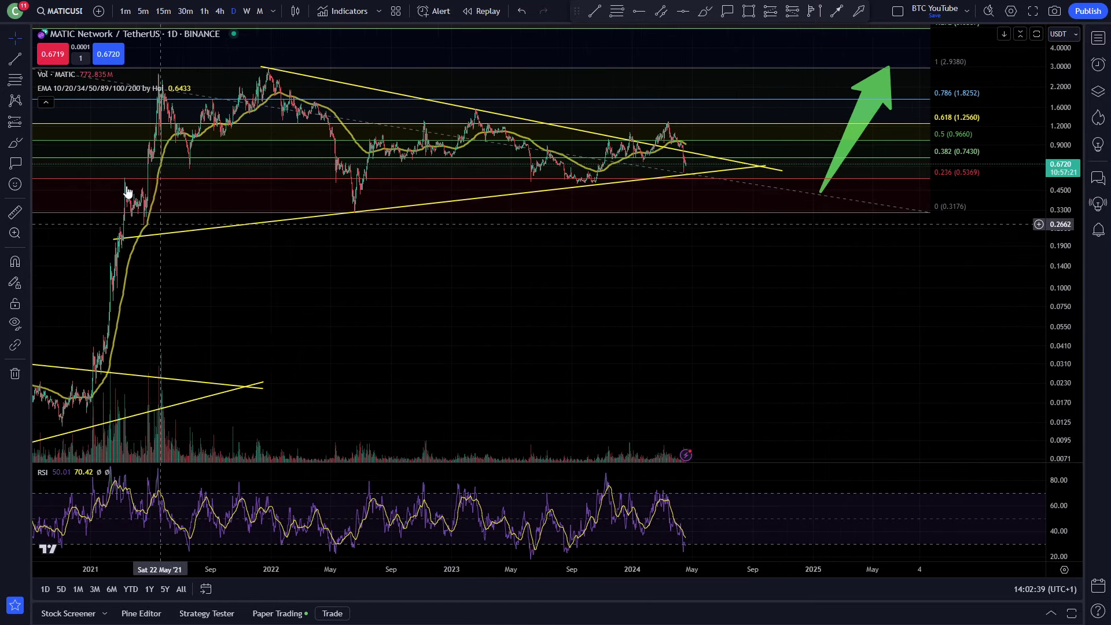
scroll(724, 202, "down", 3)
scroll(566, 332, "up", 9)
scroll(439, 284, "down", 3)
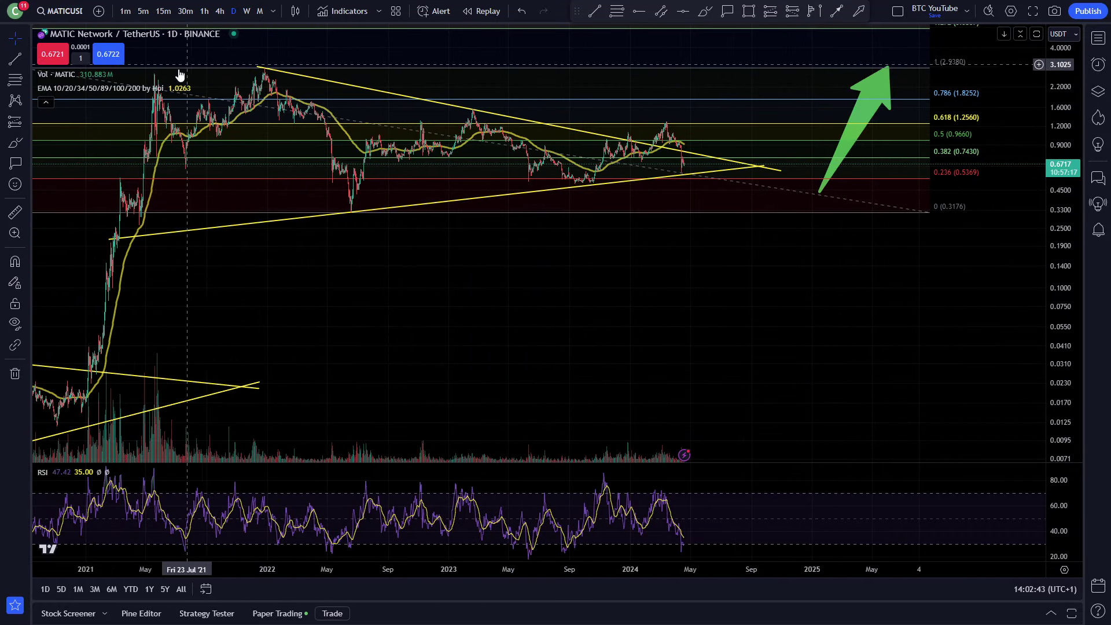
left_click_drag(574, 253, 499, 303)
left_click_drag(353, 307, 370, 304)
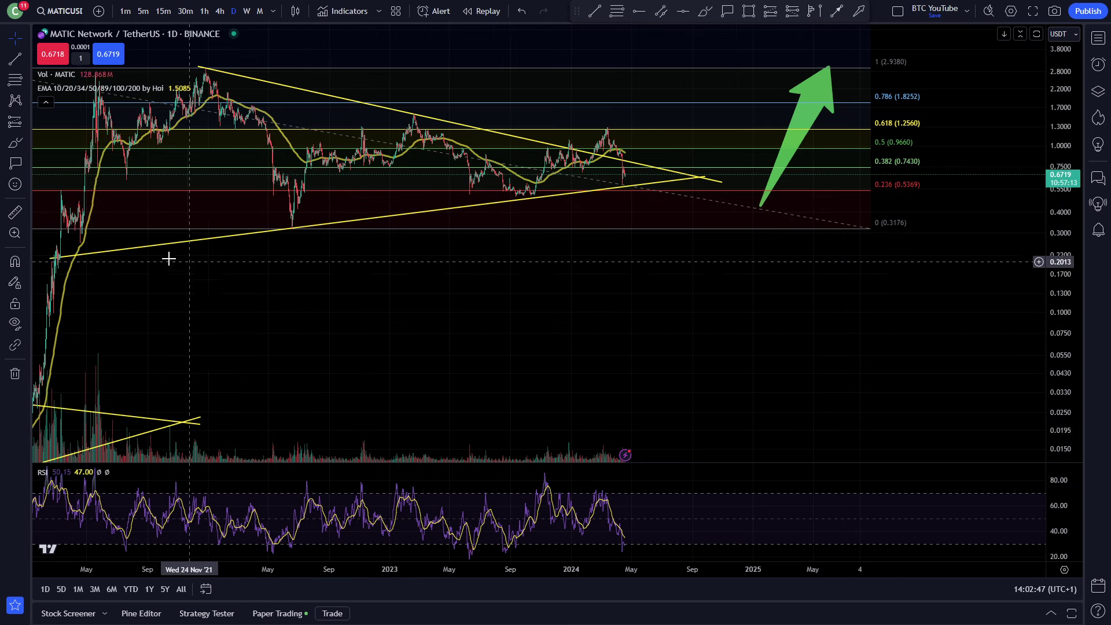
Adjust the outer endpoints of the triangle's support and resistance lines, shortening both to end around June 2024
left_click_drag(702, 183, 711, 175)
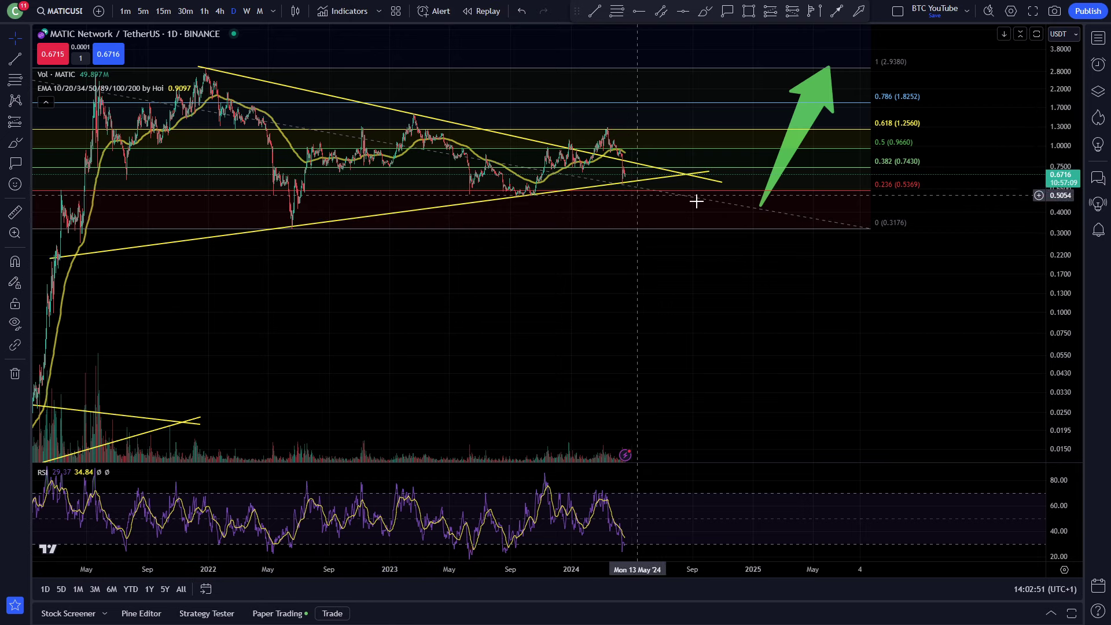
left_click_drag(554, 257, 579, 257)
left_click_drag(732, 162, 685, 166)
key("ctrl+z")
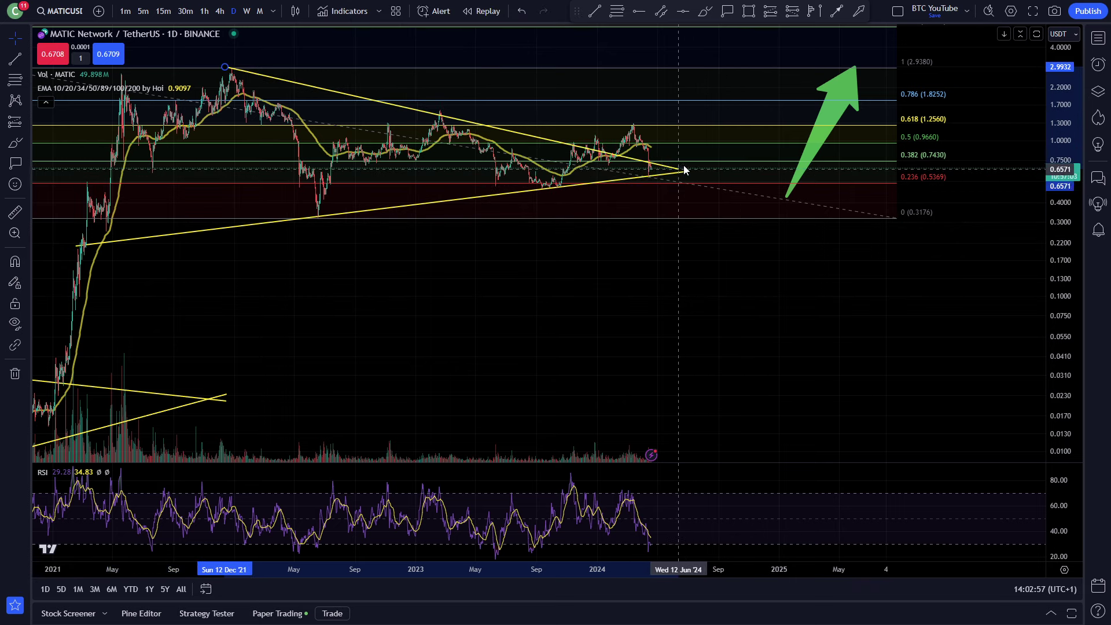
left_click(579, 277)
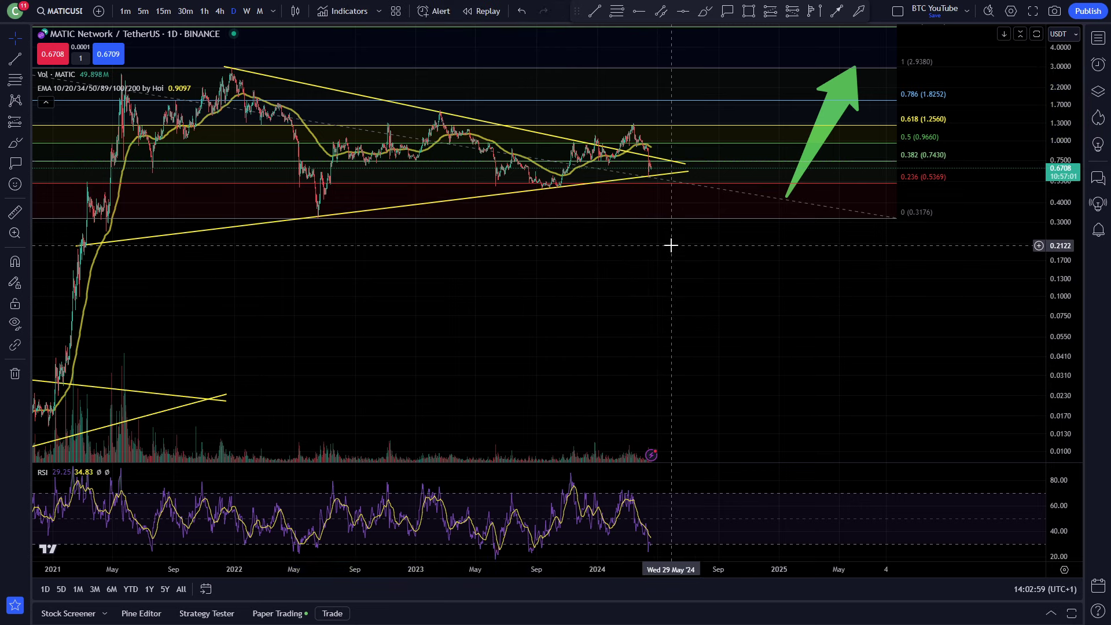
Brush a swing path between the triangle's support and resistance lines from early 2021 to January 2024, and undo it
left_click(706, 12)
scroll(371, 176, "down", 1)
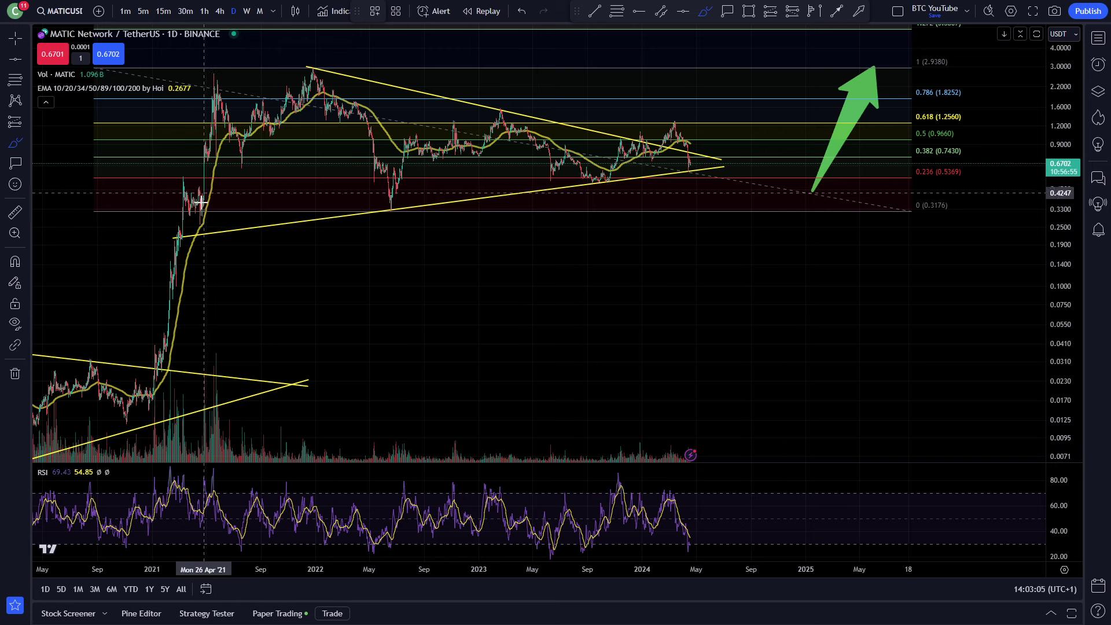
mouse_move(171, 246)
left_mouse_down()
mouse_move(260, 93)
mouse_move(595, 165)
mouse_move(636, 149)
left_mouse_up()
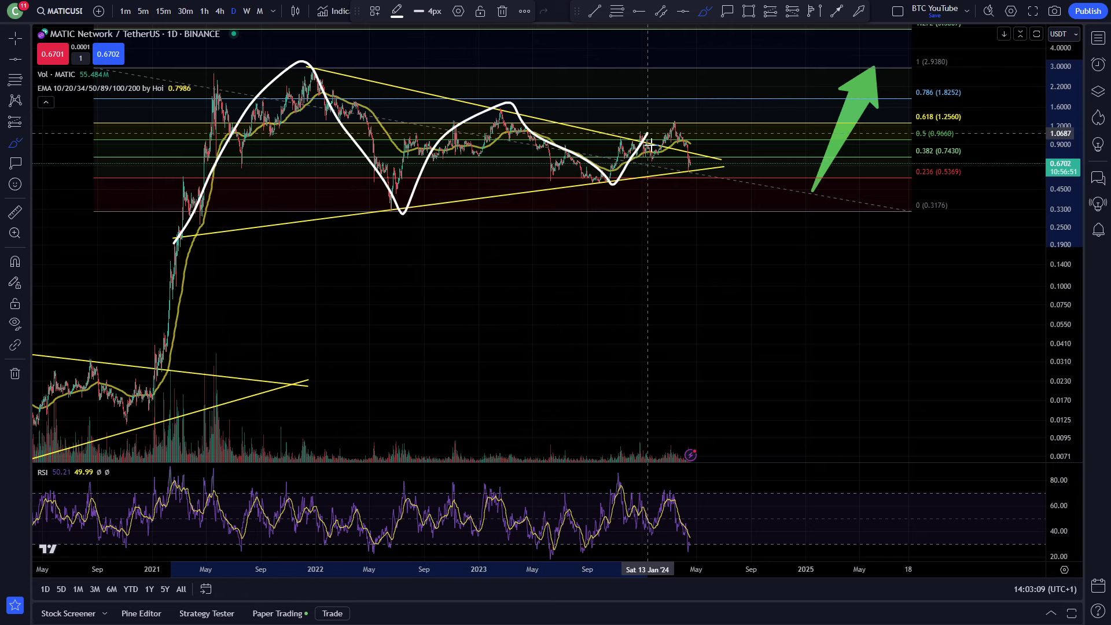
key("ctrl+z")
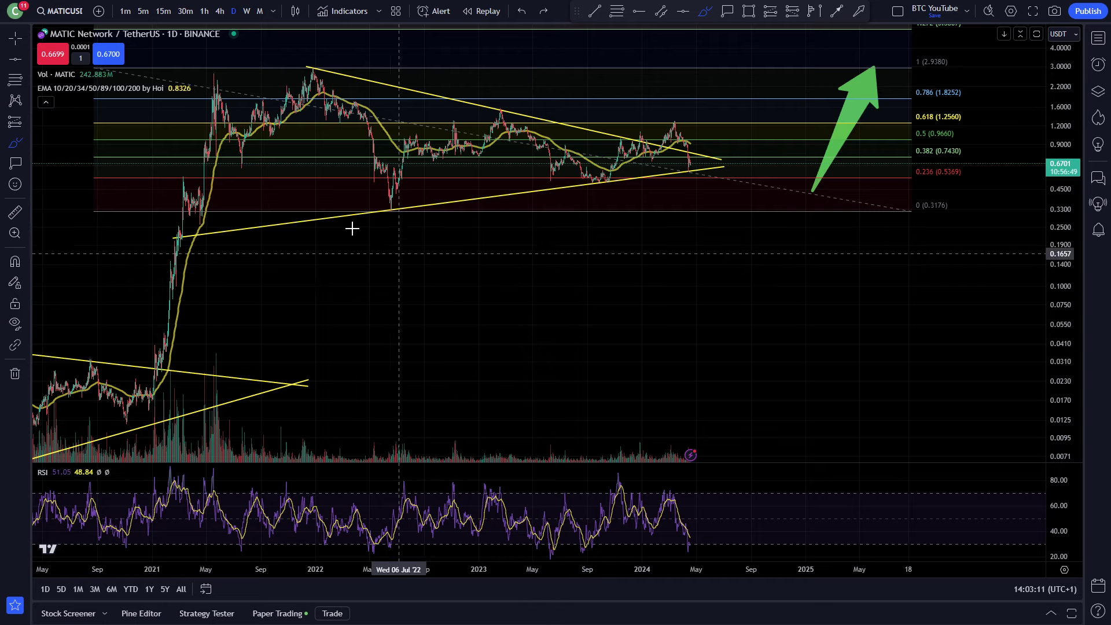
Brush further strokes across the triangle and over its 2023–2024 highs, undoing each one
mouse_move(169, 199)
left_mouse_down()
mouse_move(407, 240)
mouse_move(757, 174)
left_mouse_up()
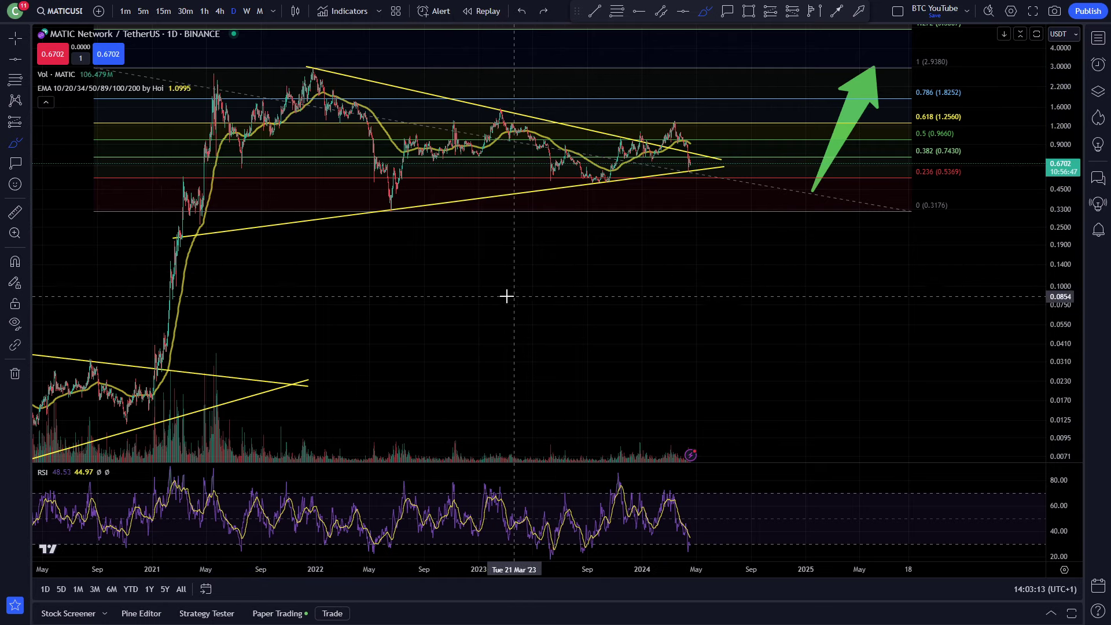
mouse_move(634, 109)
left_mouse_down()
mouse_move(711, 116)
mouse_move(648, 125)
left_mouse_up()
key("ctrl+z")
key("ctrl+z")
mouse_move(476, 118)
left_mouse_down()
mouse_move(476, 131)
mouse_move(505, 103)
mouse_move(579, 132)
mouse_move(763, 132)
left_mouse_up()
key("ctrl+z")
Brush a stroke over the March 2024 peak above the resistance line, and undo it
scroll(687, 283, "up", 5)
scroll(667, 277, "up", 6)
scroll(763, 132, "up", 5)
left_click_drag(596, 119, 733, 129)
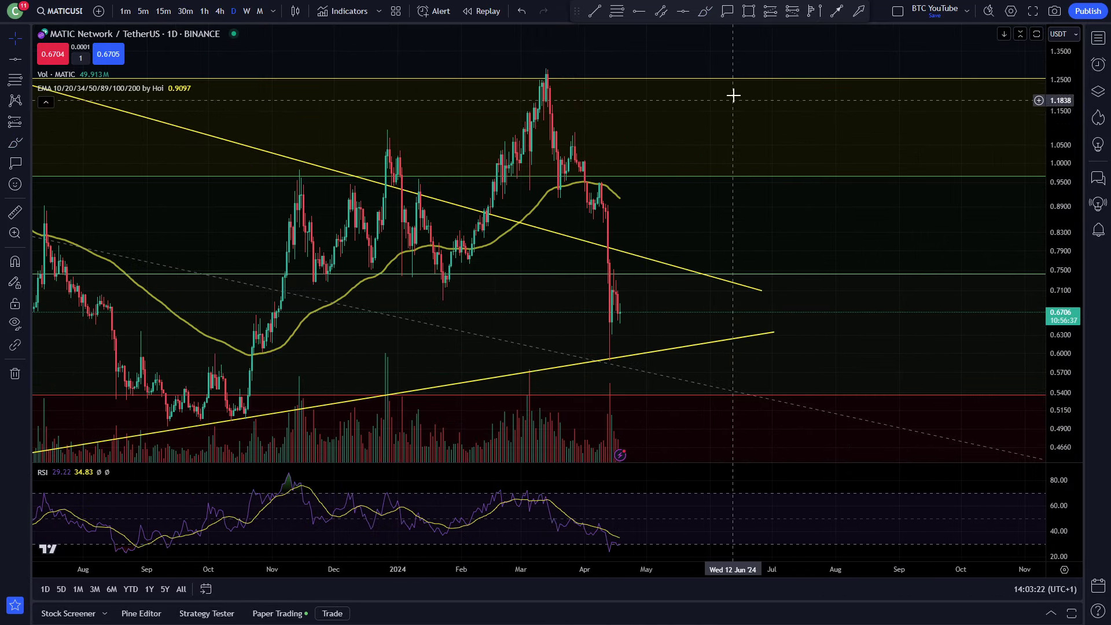
left_click(705, 12)
mouse_move(513, 89)
left_mouse_down()
mouse_move(424, 284)
mouse_move(731, 116)
left_mouse_up()
key("ctrl+z")
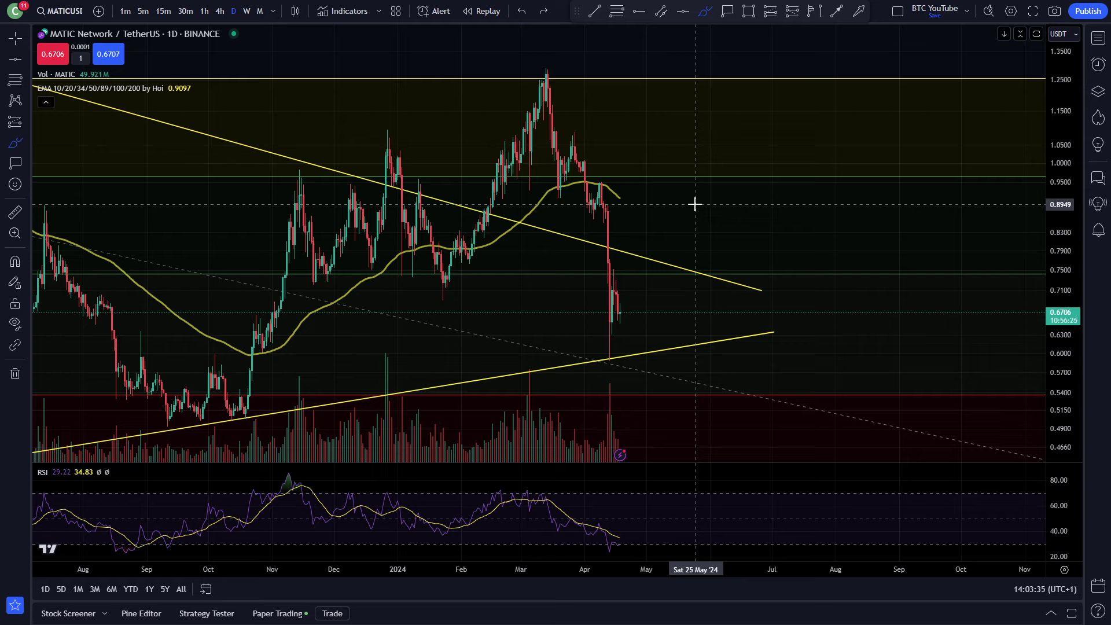
Brush the rally from early February 2024 to the March peak and the following pullback and bounce, and undo it
key("Escape")
left_click_drag(747, 151, 706, 158)
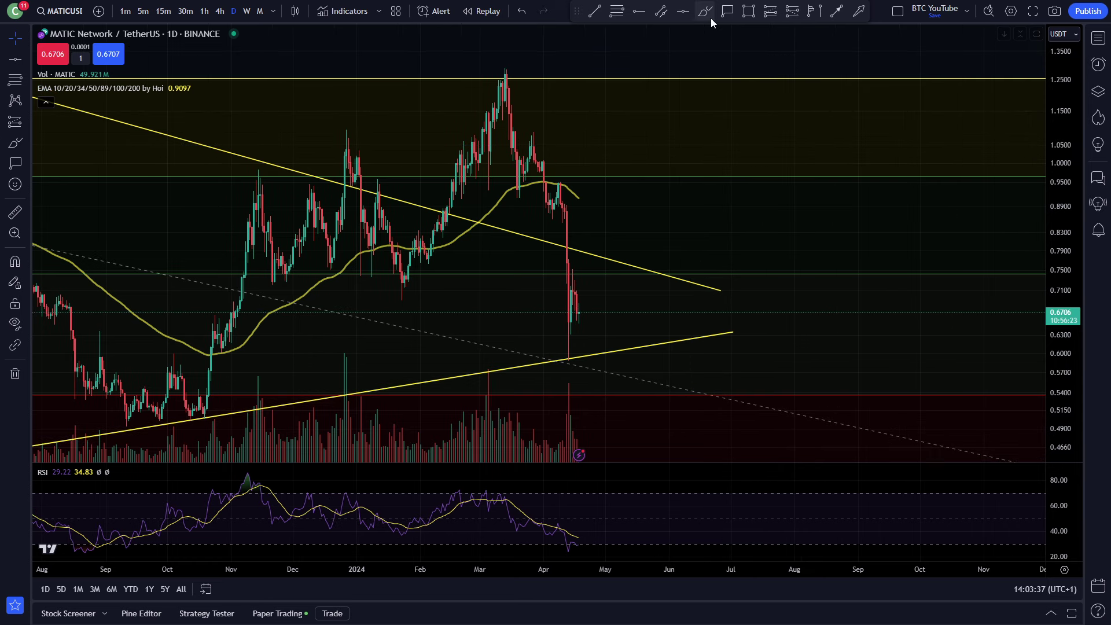
scroll(636, 93, "left", 2)
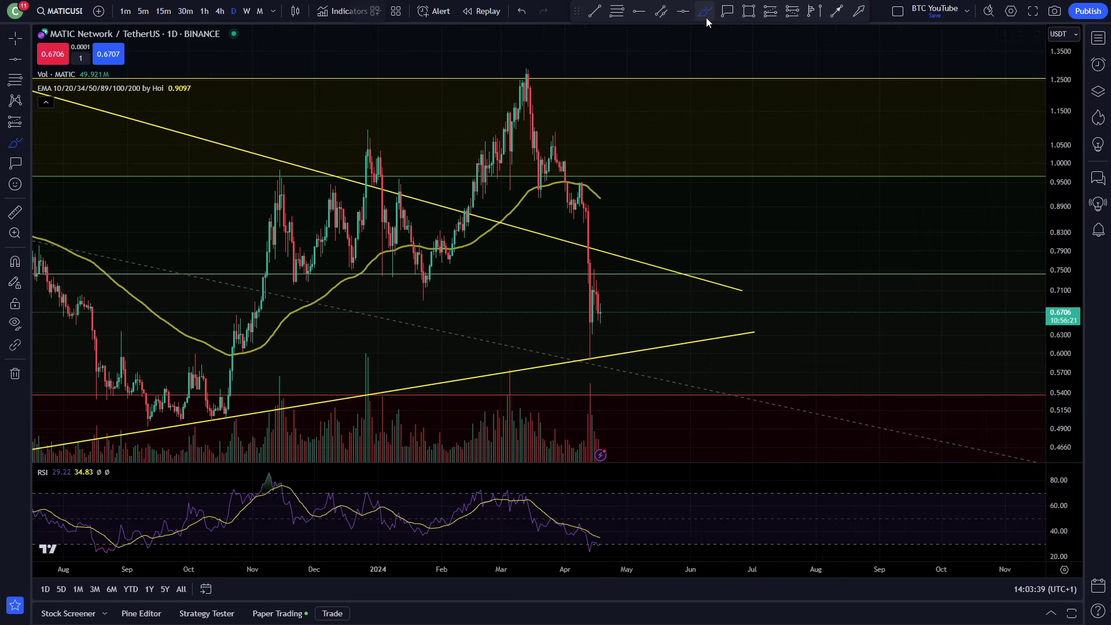
left_click_drag(437, 262, 450, 244)
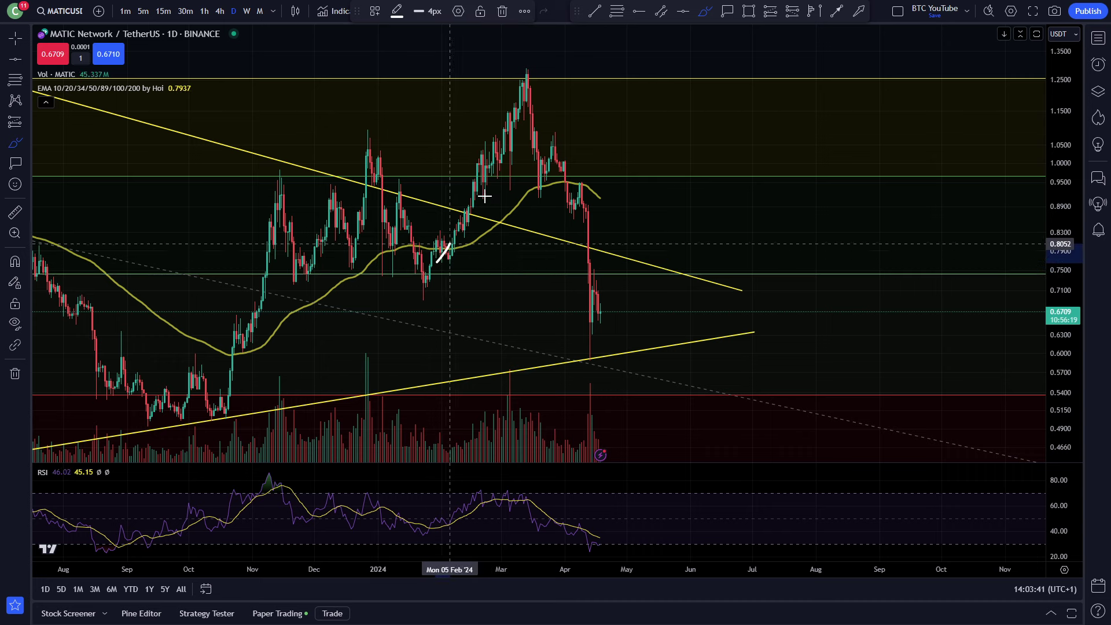
mouse_move(485, 197)
left_mouse_down()
mouse_move(531, 68)
mouse_move(538, 187)
mouse_move(556, 137)
left_mouse_up()
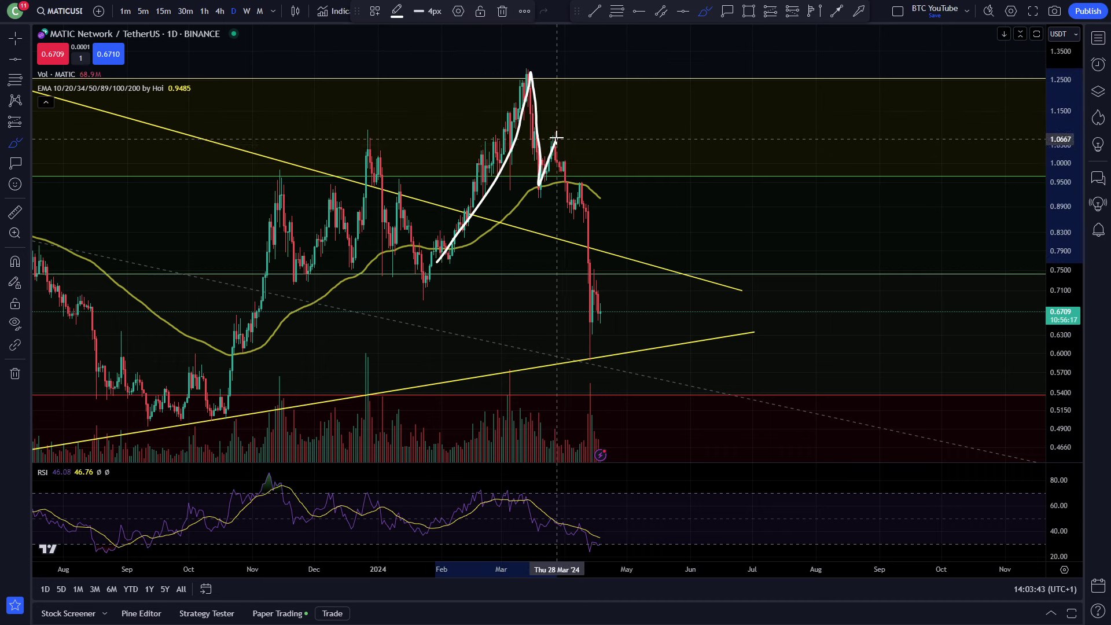
key("ctrl+z")
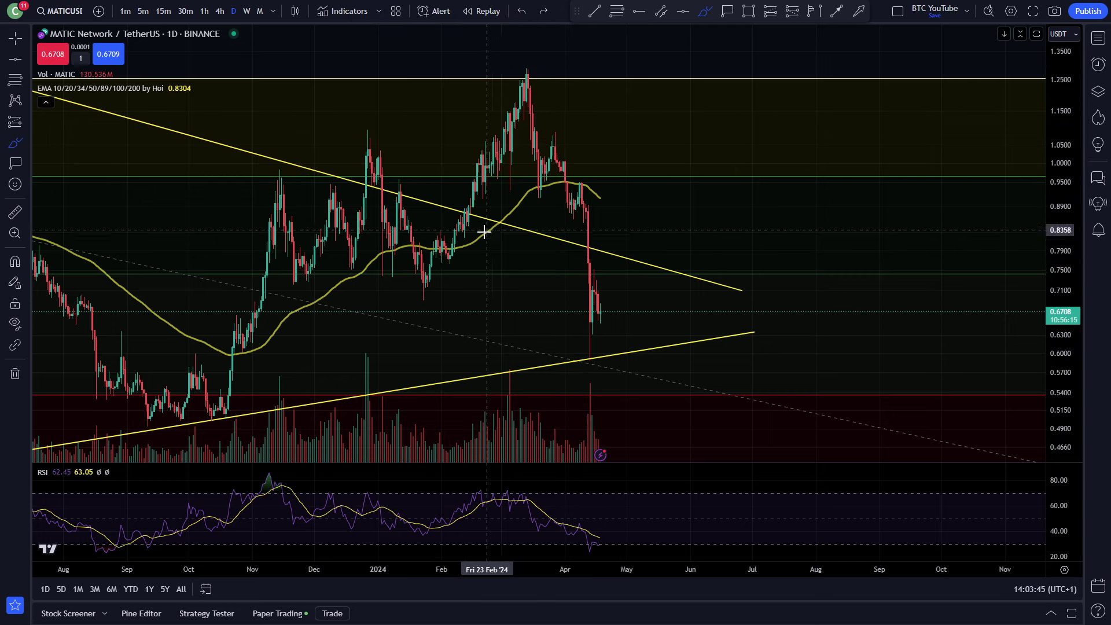
Brush over the EMA curve's rollover from February 2024 and over the April price drop, undoing each stroke
mouse_move(443, 249)
left_mouse_down()
mouse_move(608, 188)
mouse_move(658, 214)
left_mouse_up()
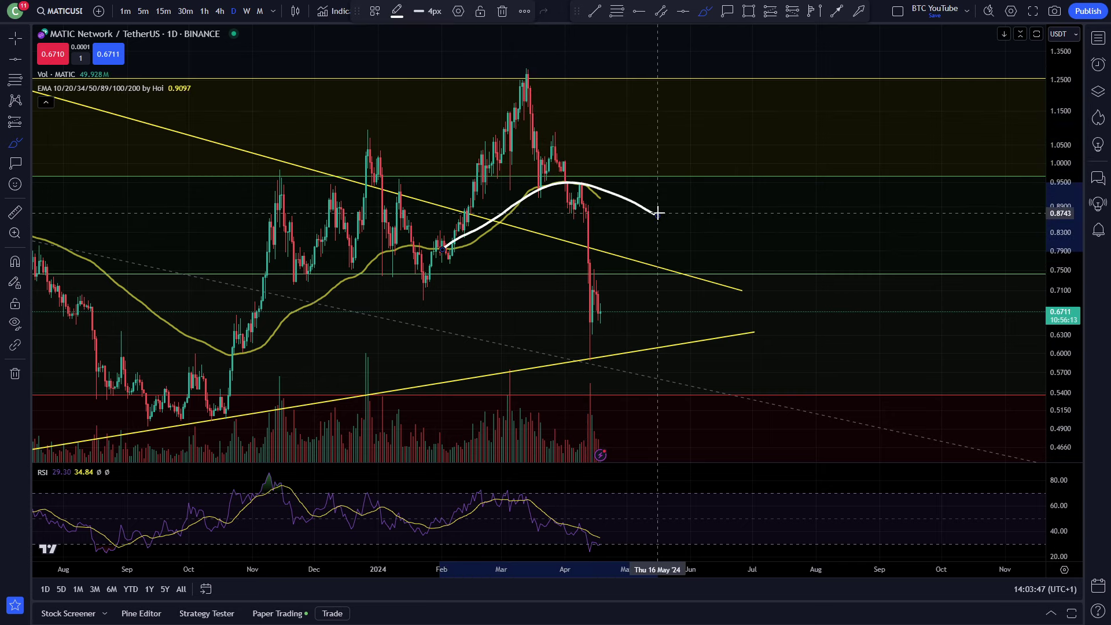
key("ctrl+z")
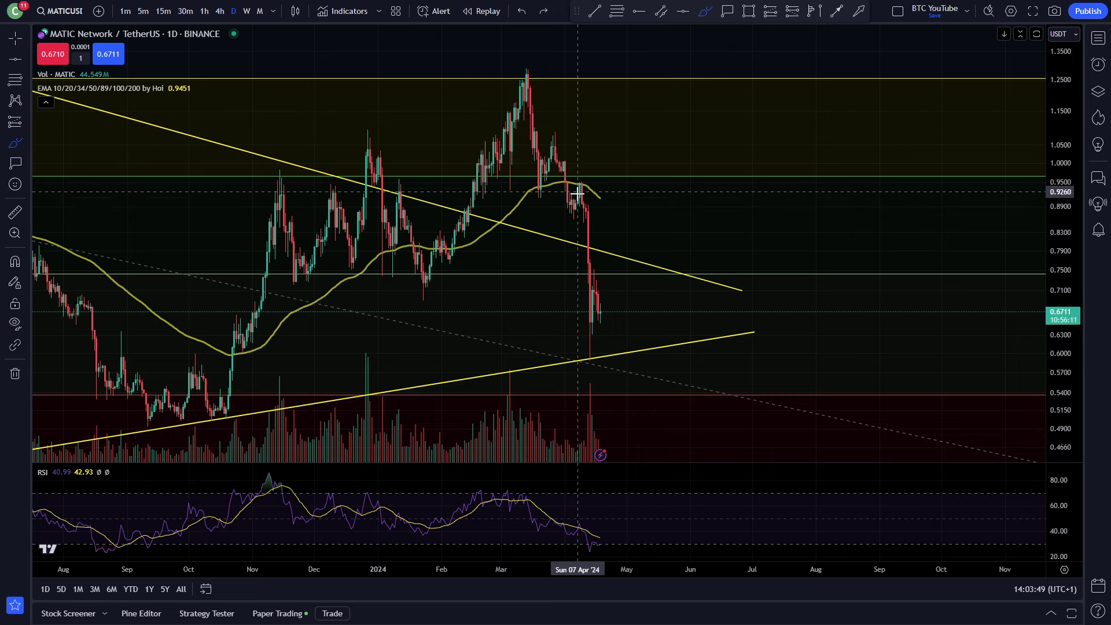
left_click_drag(579, 205, 589, 270)
key("ctrl+z")
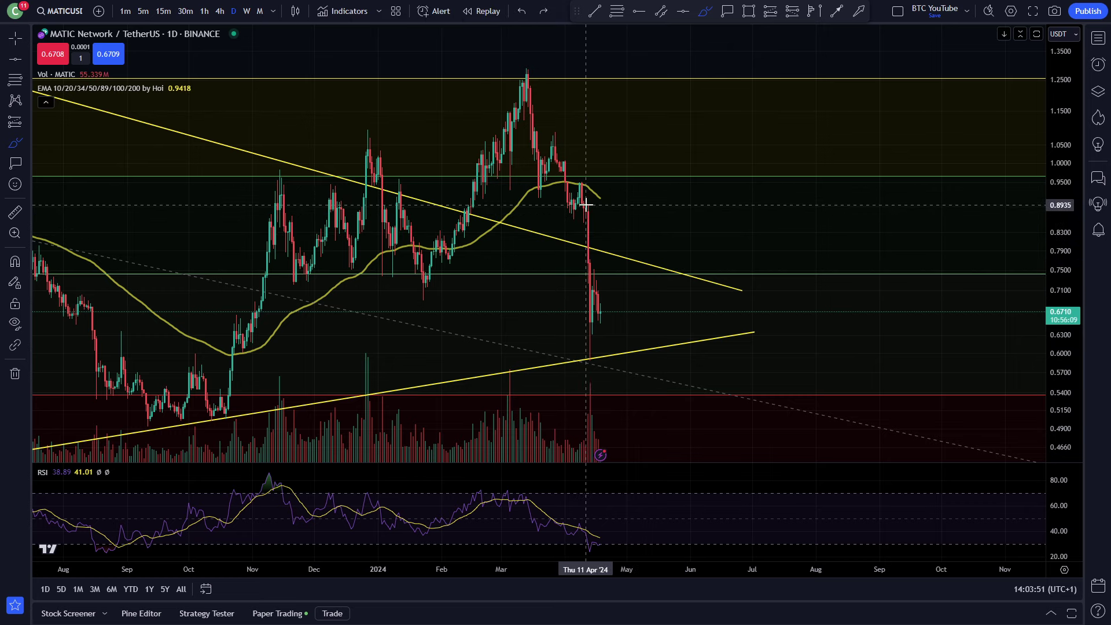
left_click_drag(579, 209, 592, 281)
key("ctrl+z")
Circle the November 2023 to April 2024 price range and the earlier peaks on the resistance line with the brush, and remove the marks
mouse_move(568, 213)
left_mouse_down()
mouse_move(312, 131)
mouse_move(269, 223)
left_mouse_up()
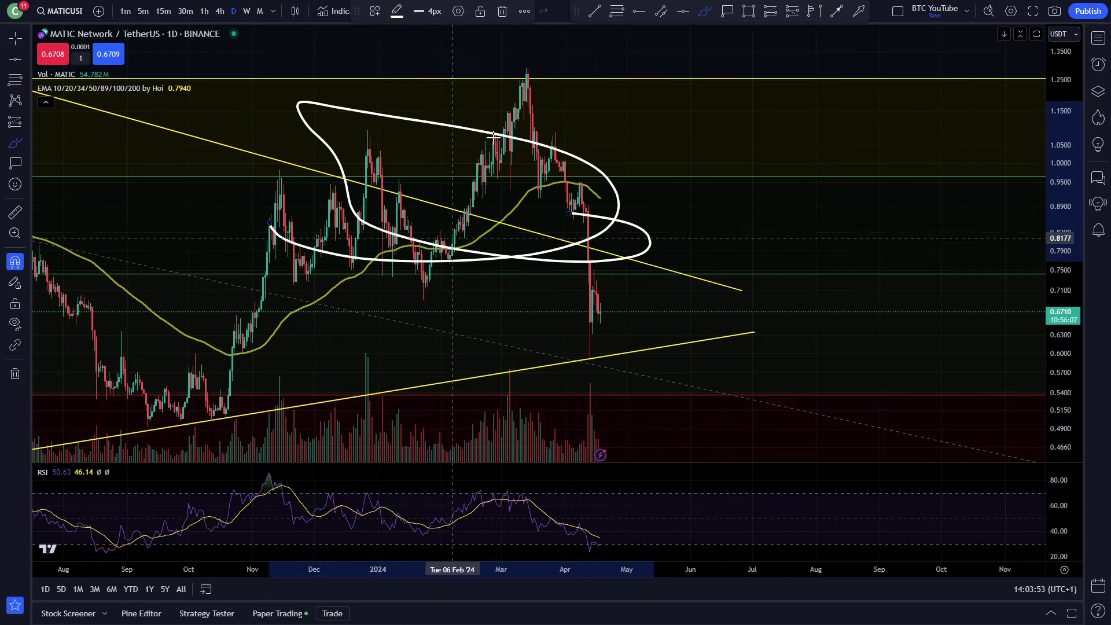
scroll(471, 168, "down", 6)
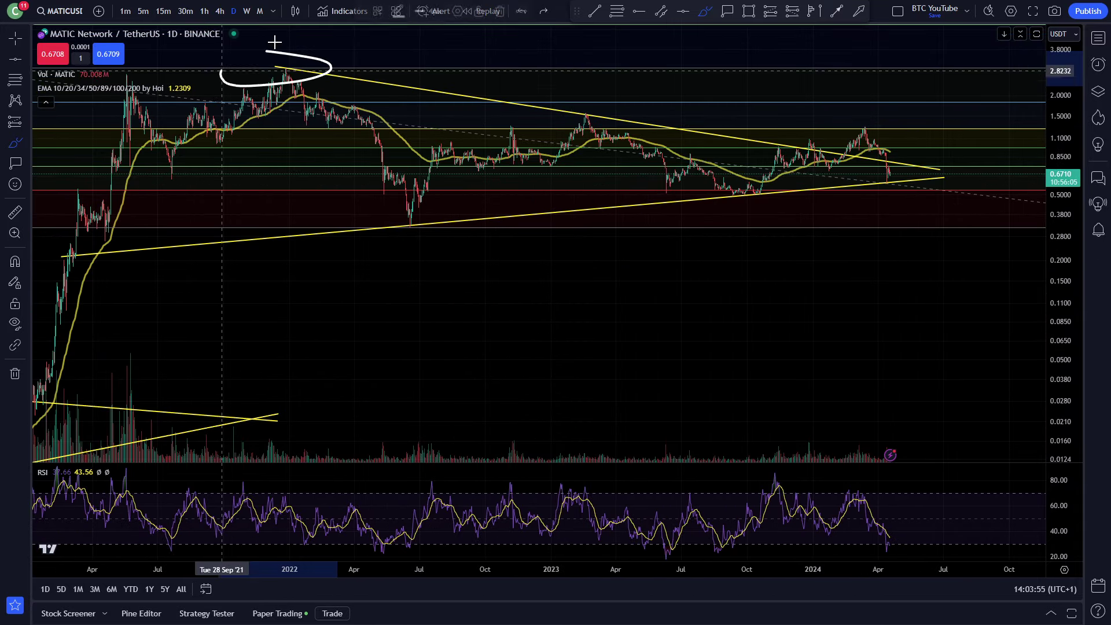
left_click_drag(275, 43, 308, 34)
mouse_move(566, 106)
left_mouse_down()
mouse_move(521, 126)
mouse_move(602, 99)
left_mouse_up()
key("ctrl+z")
scroll(573, 136, "up", 6)
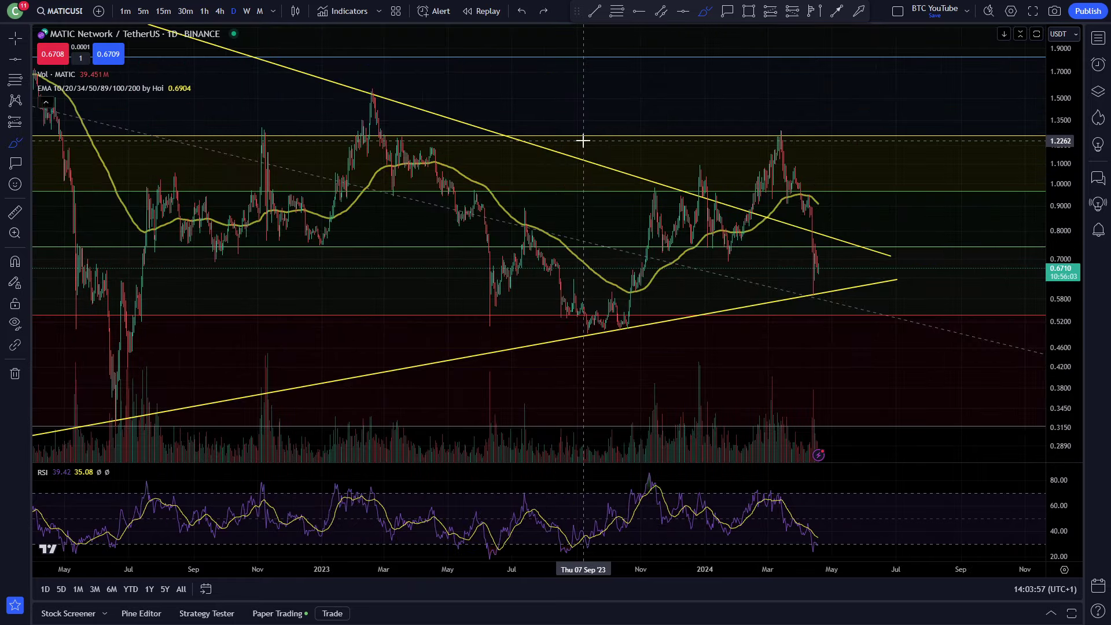
Brush the price swings from December 2023 to April 2024 and mark the breakdown area, deleting each stroke
left_click_drag(468, 262, 574, 69)
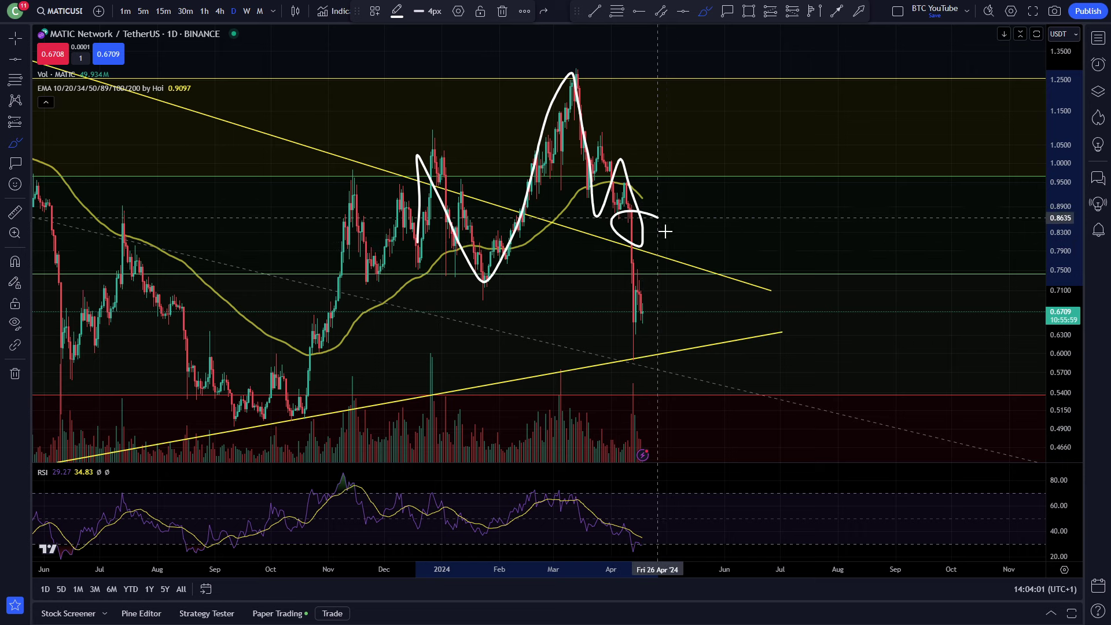
key("Delete")
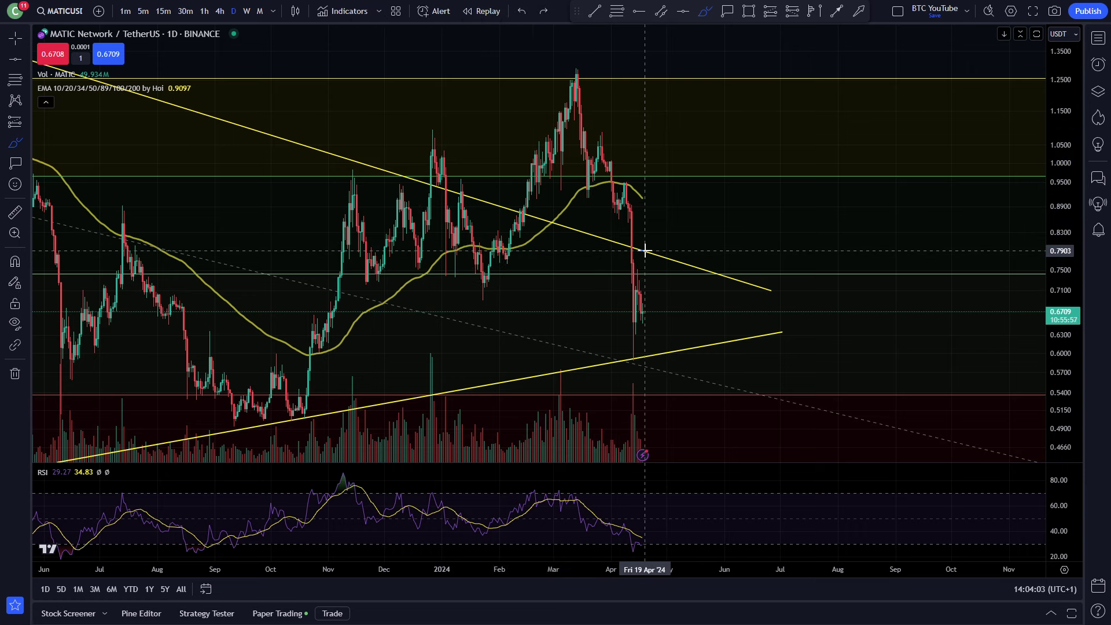
left_click_drag(612, 230, 623, 280)
key("Delete")
left_click_drag(422, 266, 873, 258)
key("Delete")
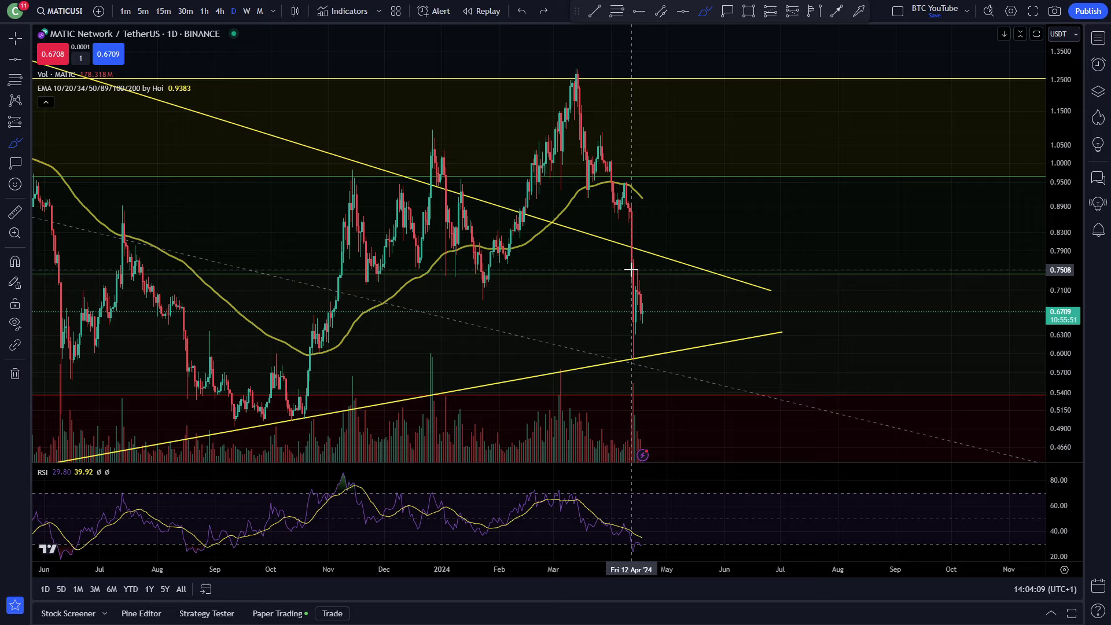
Brush strokes along the April 2024 drop down to the ascending support line, and undo them
left_click_drag(631, 270, 636, 363)
key("ctrl+z")
left_click_drag(585, 182, 566, 356)
key("ctrl+z")
scroll(640, 362, "up", 1)
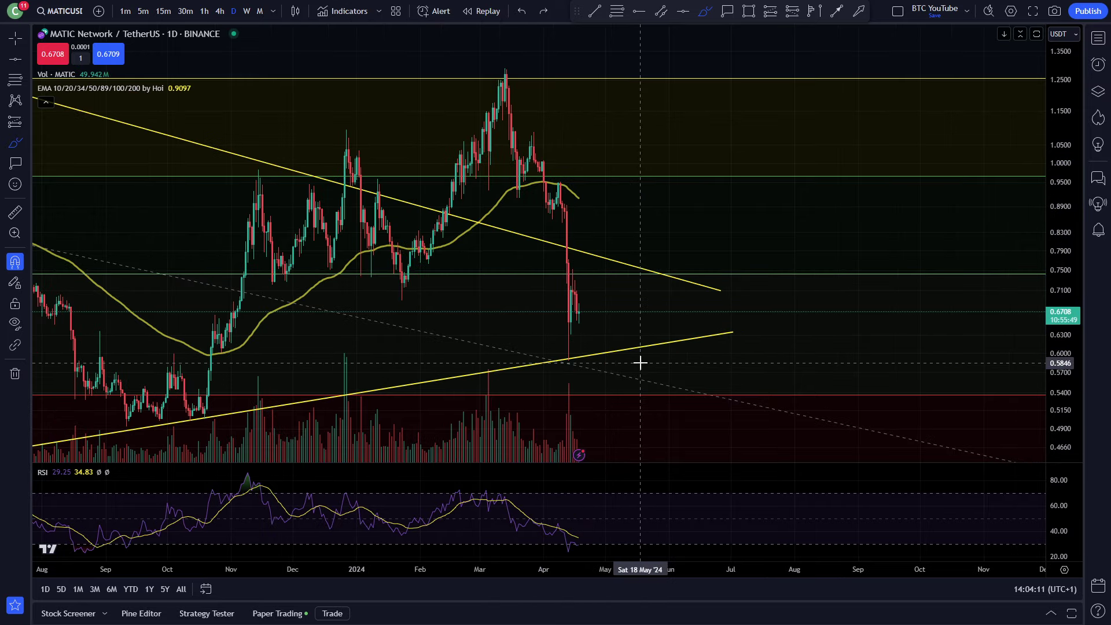
Circle the mid-2022, late 2023 and April 2024 touches on the ascending support line with the brush, and undo the marks
scroll(634, 341, "down", 5)
scroll(616, 387, "down", 4)
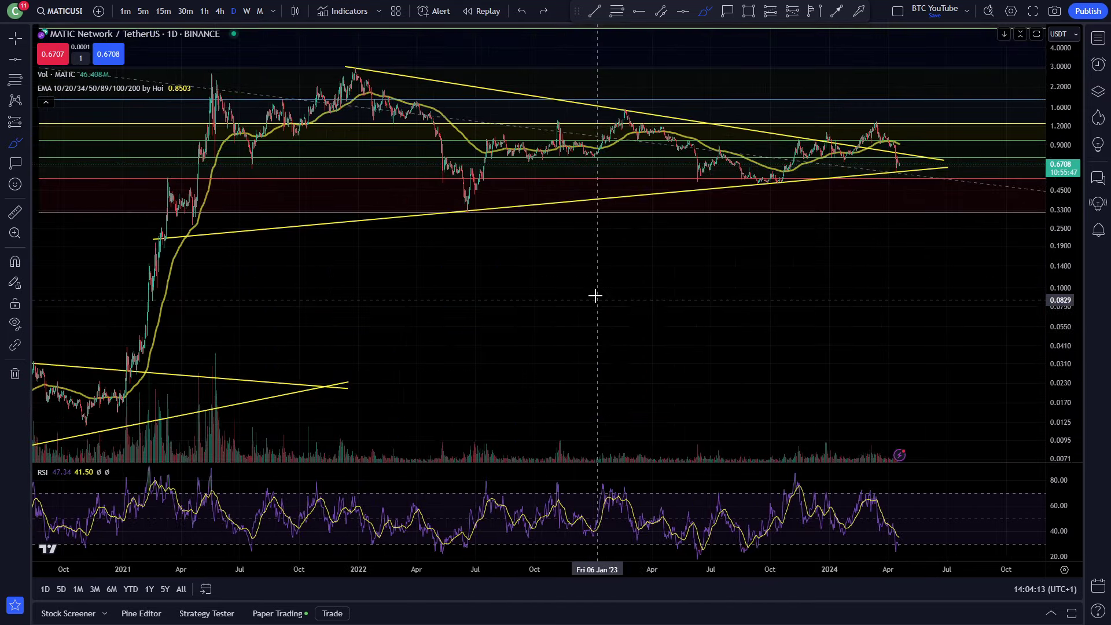
mouse_move(476, 196)
left_mouse_down()
mouse_move(444, 221)
mouse_move(472, 192)
left_mouse_up()
left_click_drag(784, 176, 776, 172)
left_click_drag(908, 166, 921, 162)
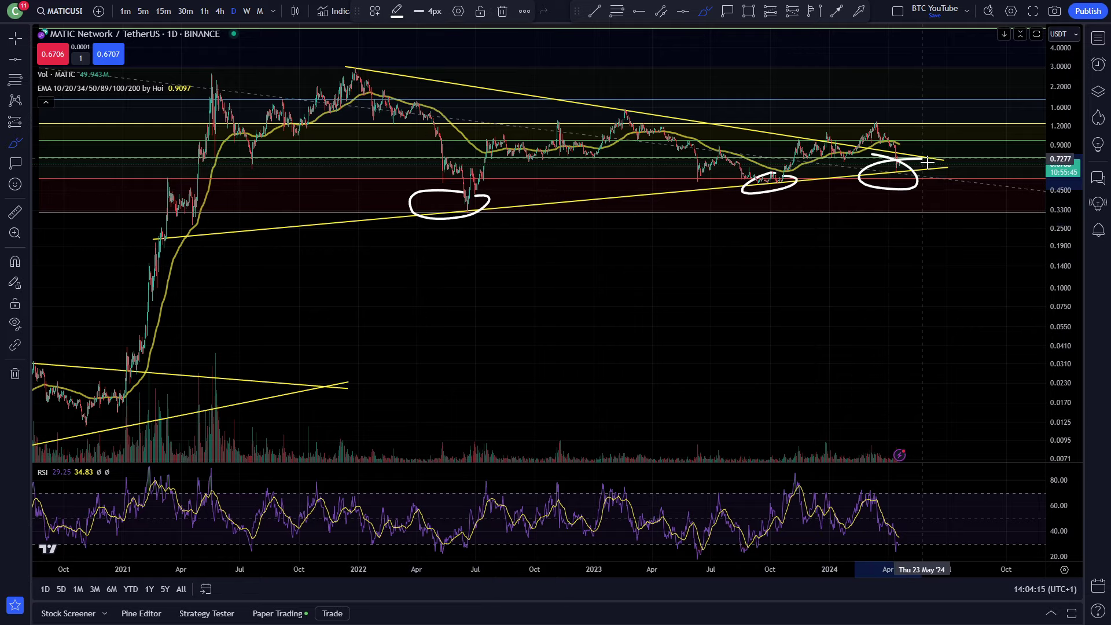
key("ctrl+z")
scroll(756, 243, "up", 5)
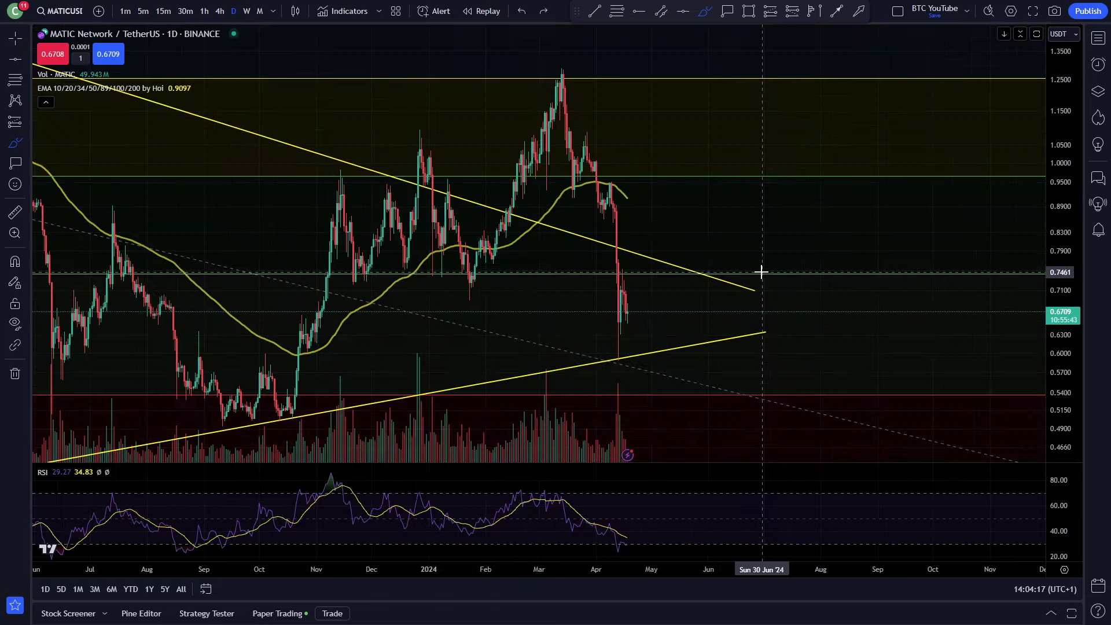
Brush the April 2024 rebound off the support line and a fading path beyond the latest candles, and remove the strokes
left_click_drag(472, 362, 478, 275)
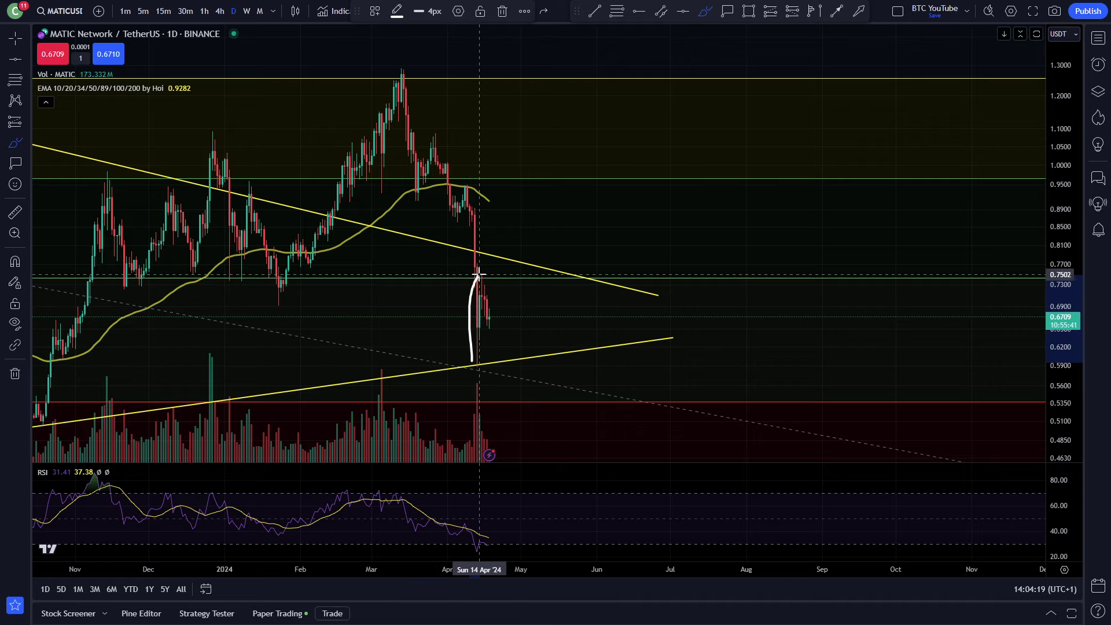
left_click_drag(372, 278, 670, 290)
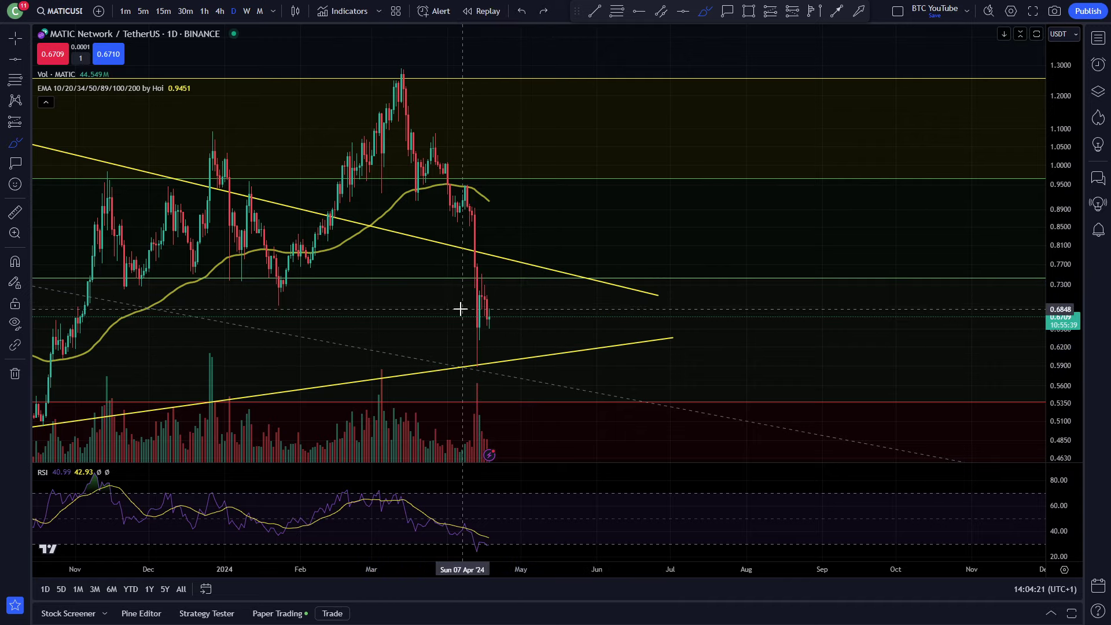
left_click_drag(432, 316, 723, 318)
scroll(702, 321, "down", 2)
scroll(541, 315, "down", 1)
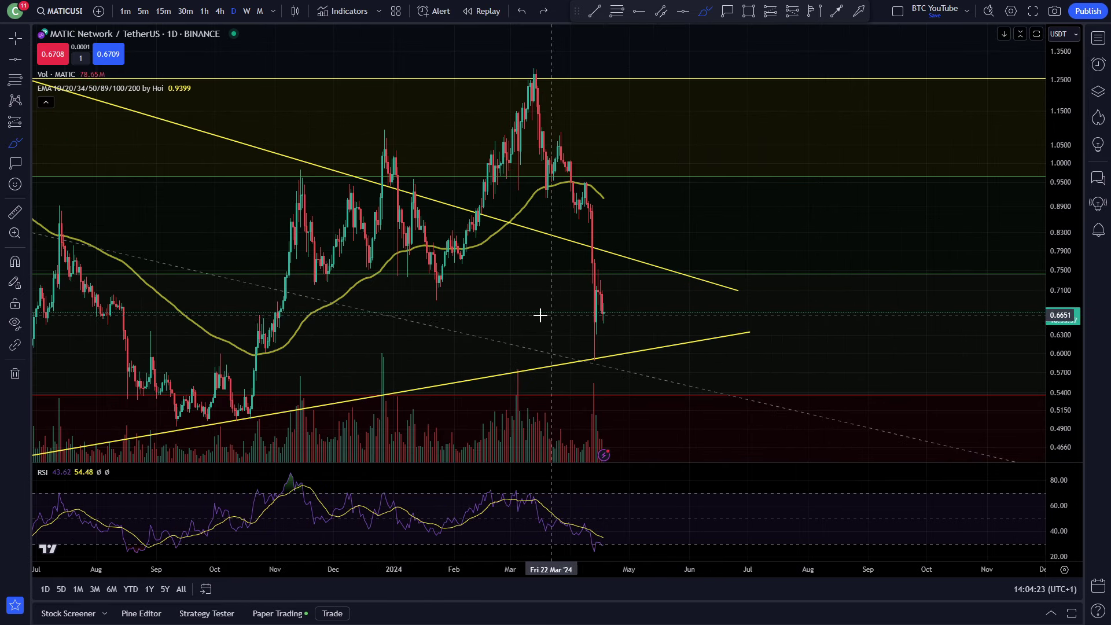
left_click_drag(597, 278, 651, 328)
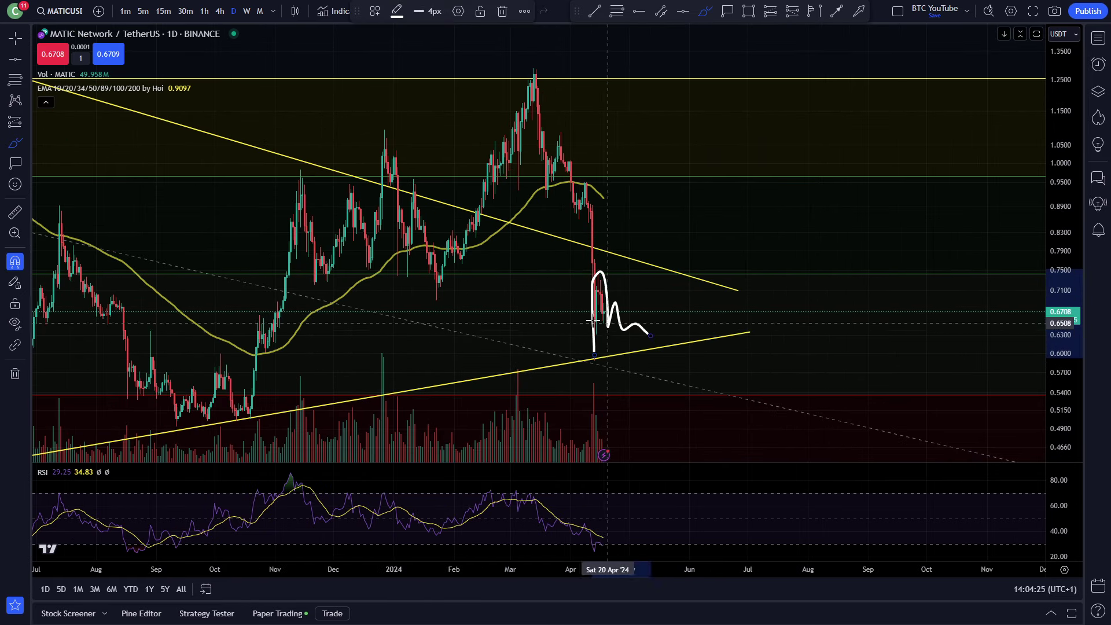
scroll(583, 372, "down", 3)
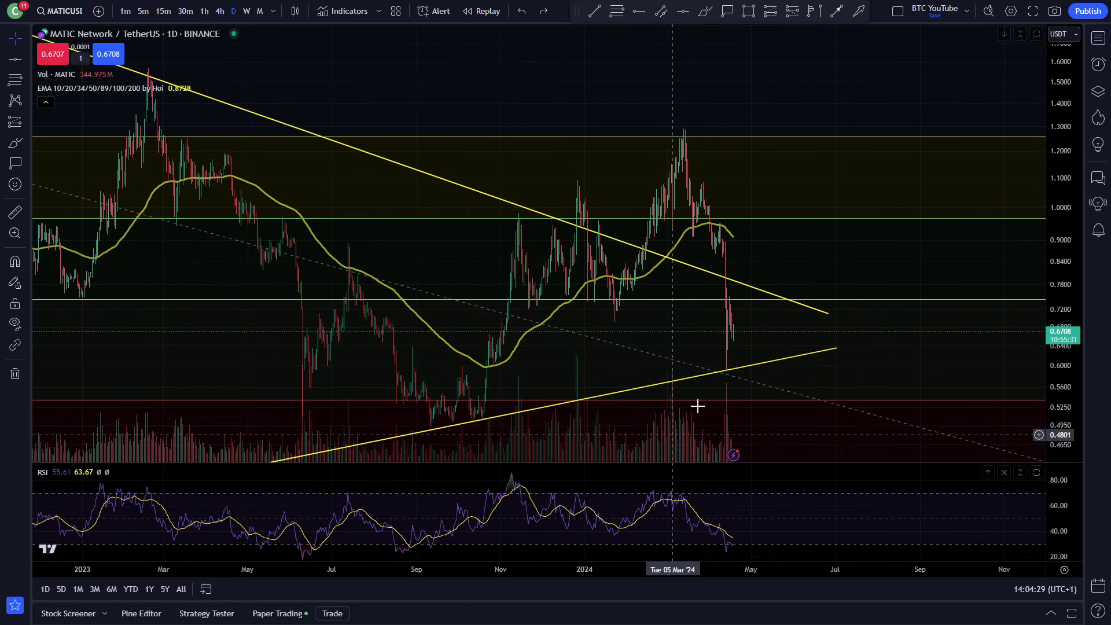
Circle the April 2024 low on the RSI with the brush, and undo the mark
left_click_drag(668, 340, 649, 338)
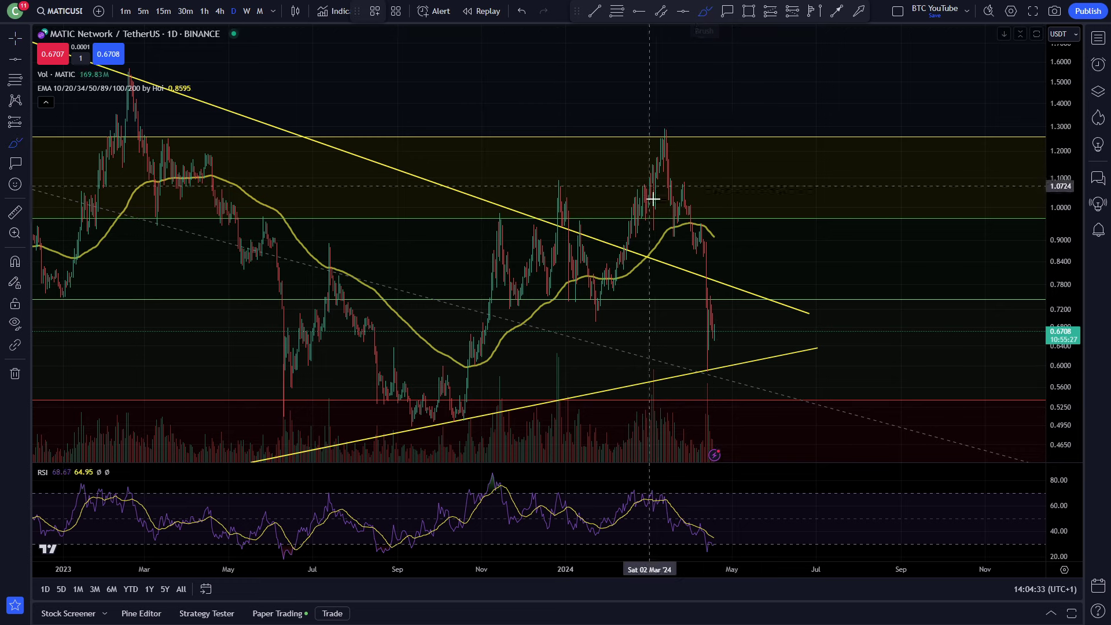
scroll(614, 280, "down", 2)
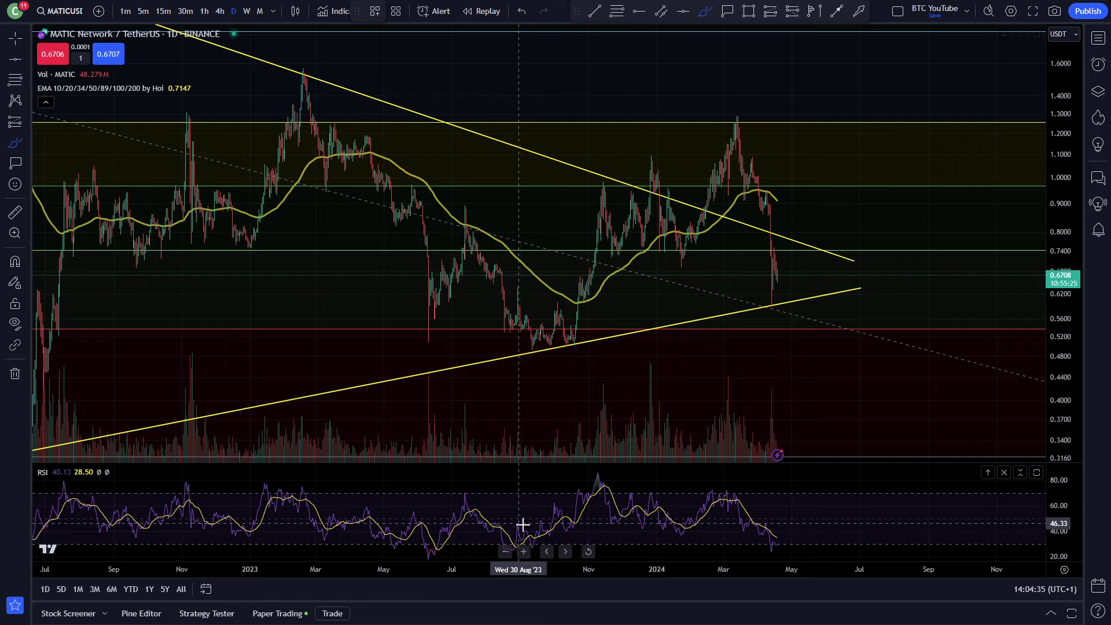
left_click_drag(773, 541, 791, 533)
key("ctrl+z")
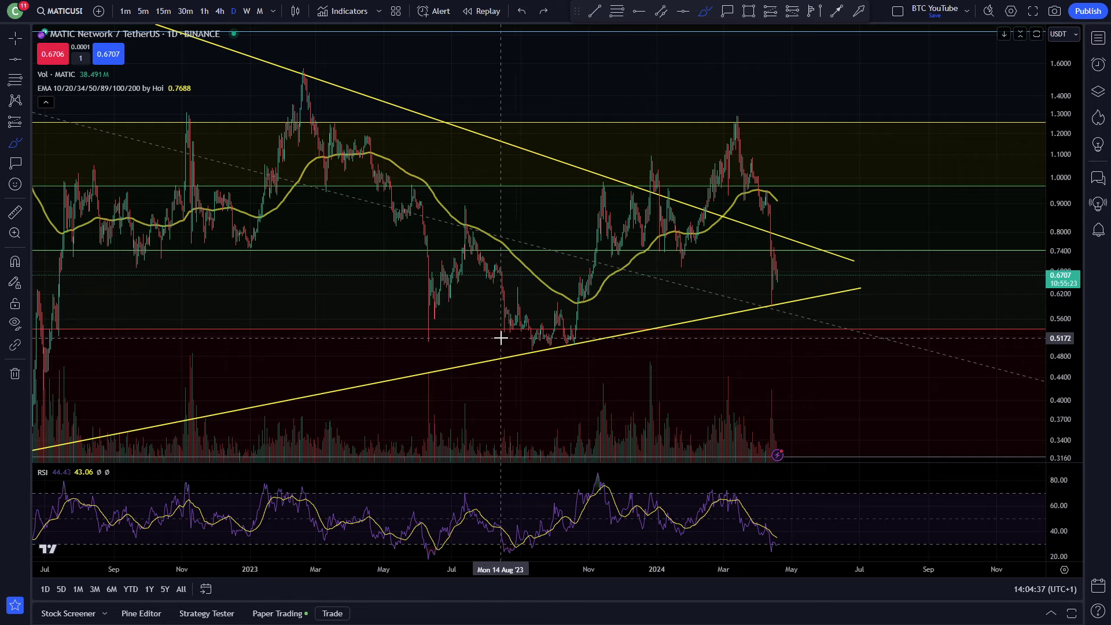
Circle the June and August 2023 price lows, mark the matching RSI dips and the April 2024 RSI low, and undo the RSI marks
left_click_drag(500, 333, 524, 322)
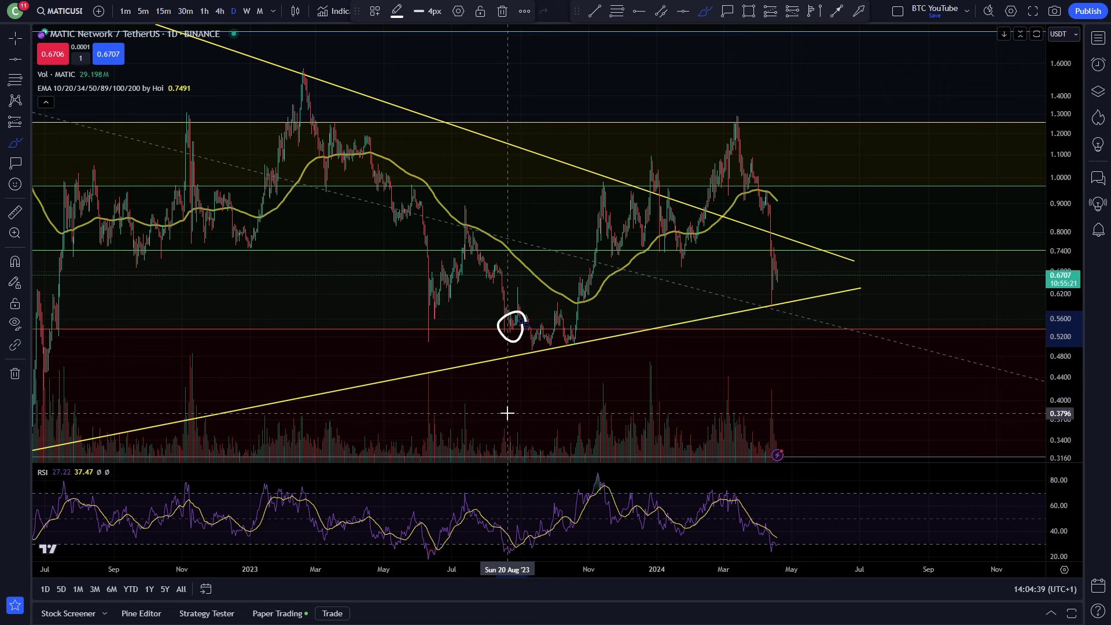
mouse_move(441, 313)
left_mouse_down()
mouse_move(415, 356)
mouse_move(445, 337)
left_mouse_up()
mouse_move(421, 546)
left_mouse_down()
mouse_move(440, 546)
mouse_move(428, 543)
left_mouse_up()
mouse_move(509, 541)
left_mouse_down()
mouse_move(530, 546)
mouse_move(504, 544)
left_mouse_up()
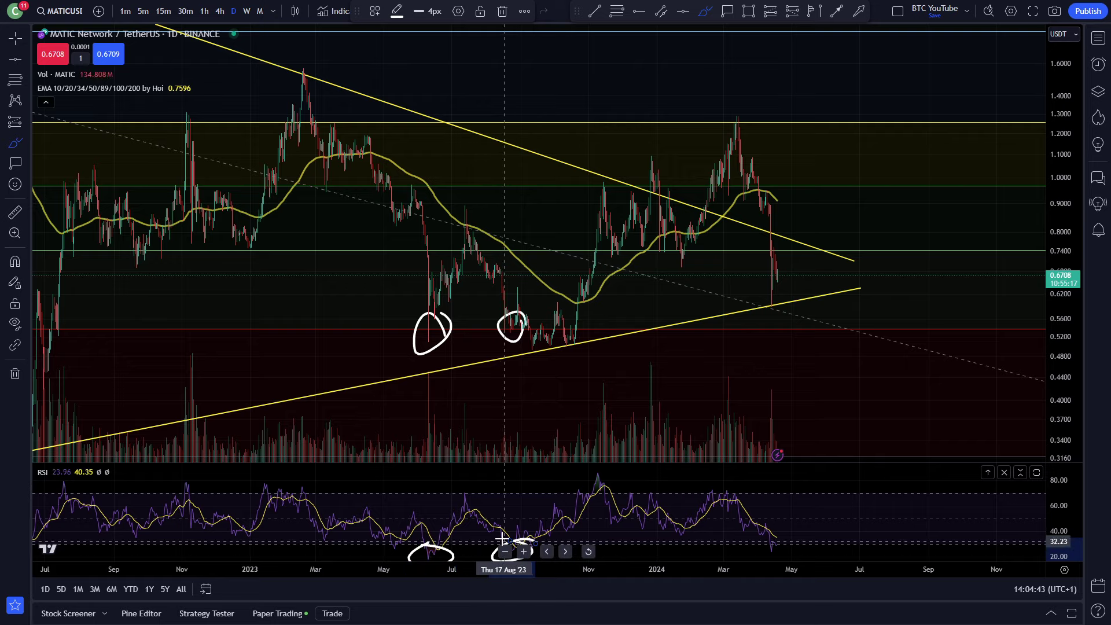
key("ctrl+z")
key("ctrl+z")
left_click_drag(769, 535, 792, 542)
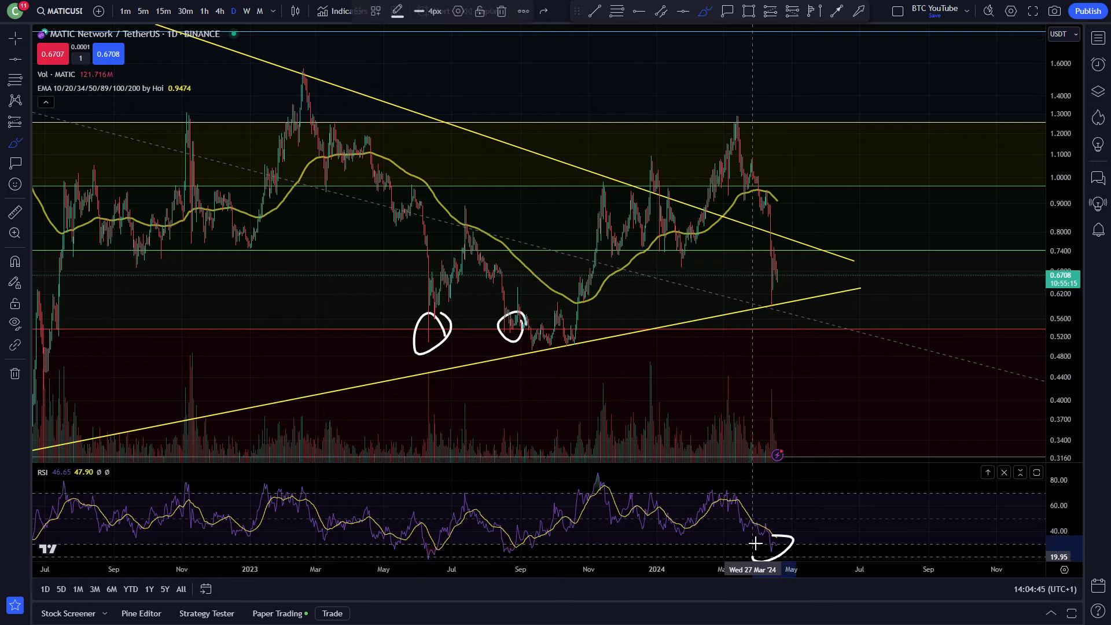
key("ctrl+z")
Brush around the April 2024 support touch and the May and June 2022 lows, and trace the rebounds from both 2022 lows
left_click_drag(779, 289, 828, 293)
scroll(426, 322, "down", 3)
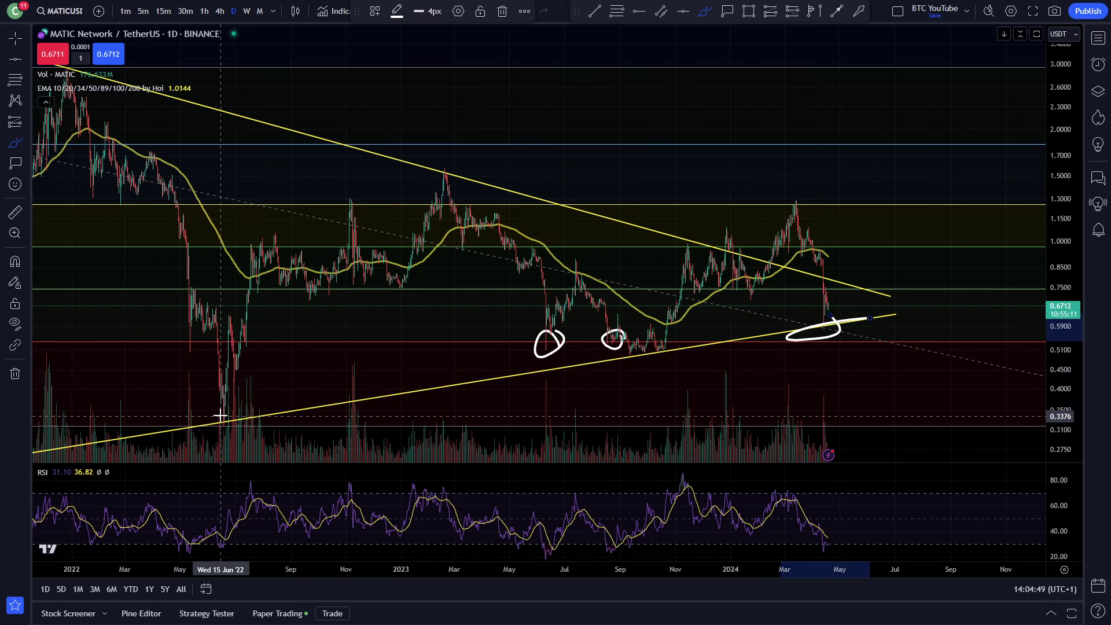
left_click_drag(226, 401, 243, 407)
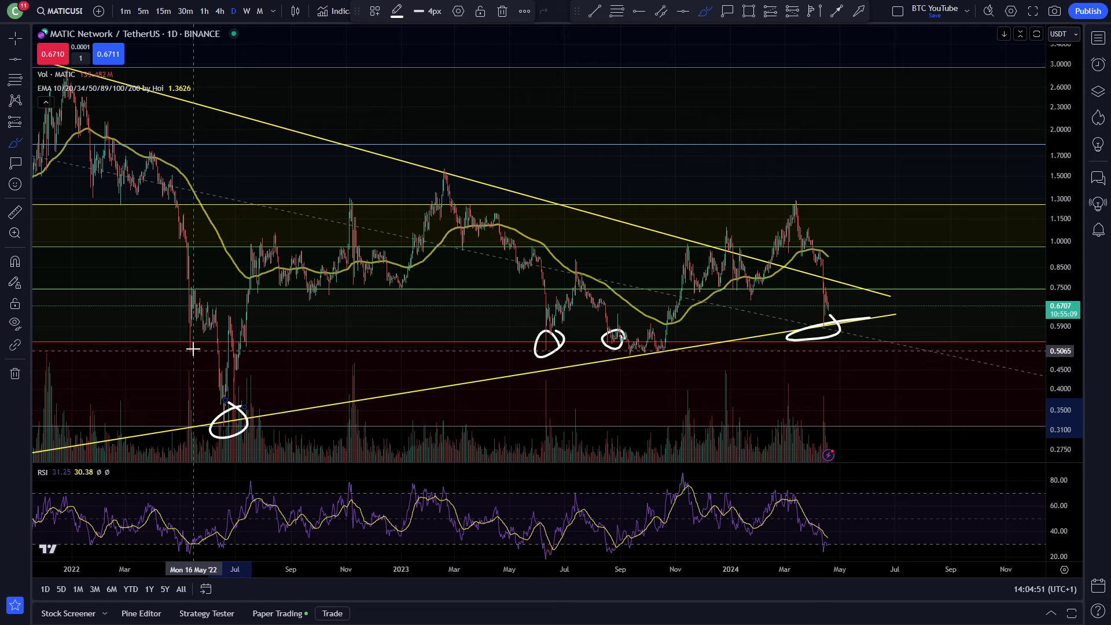
left_click_drag(197, 327, 195, 329)
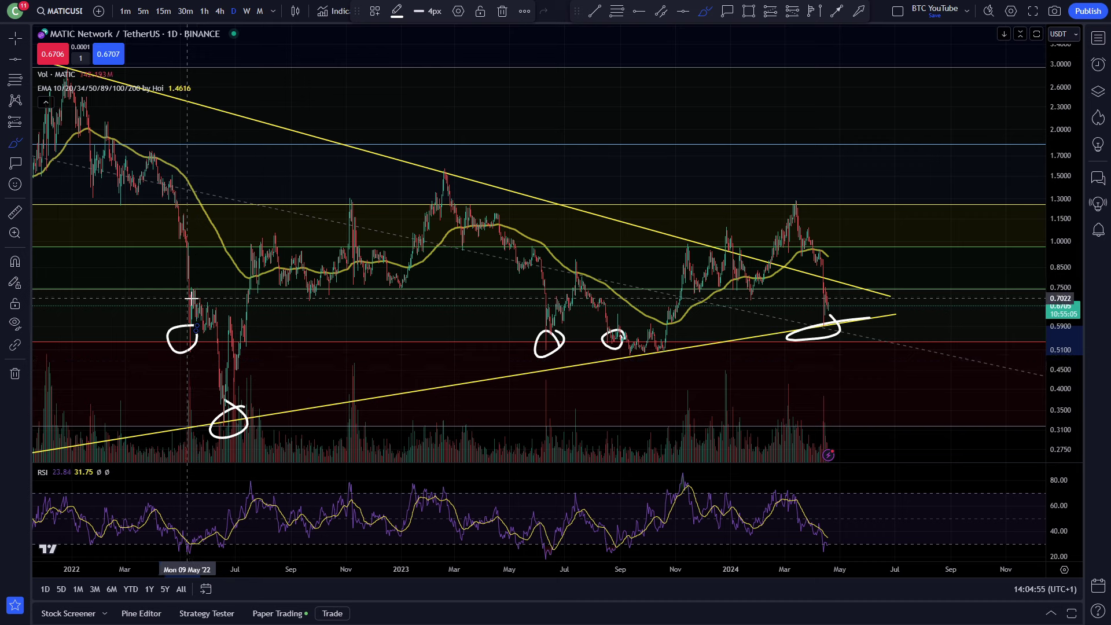
left_click_drag(192, 334, 207, 318)
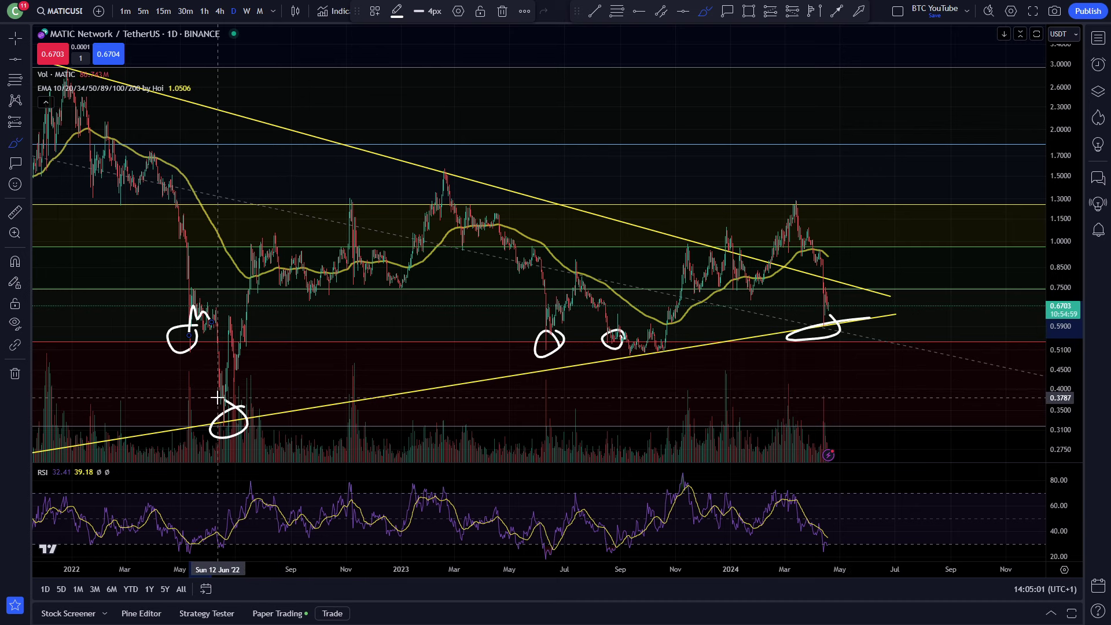
left_click_drag(224, 422, 274, 240)
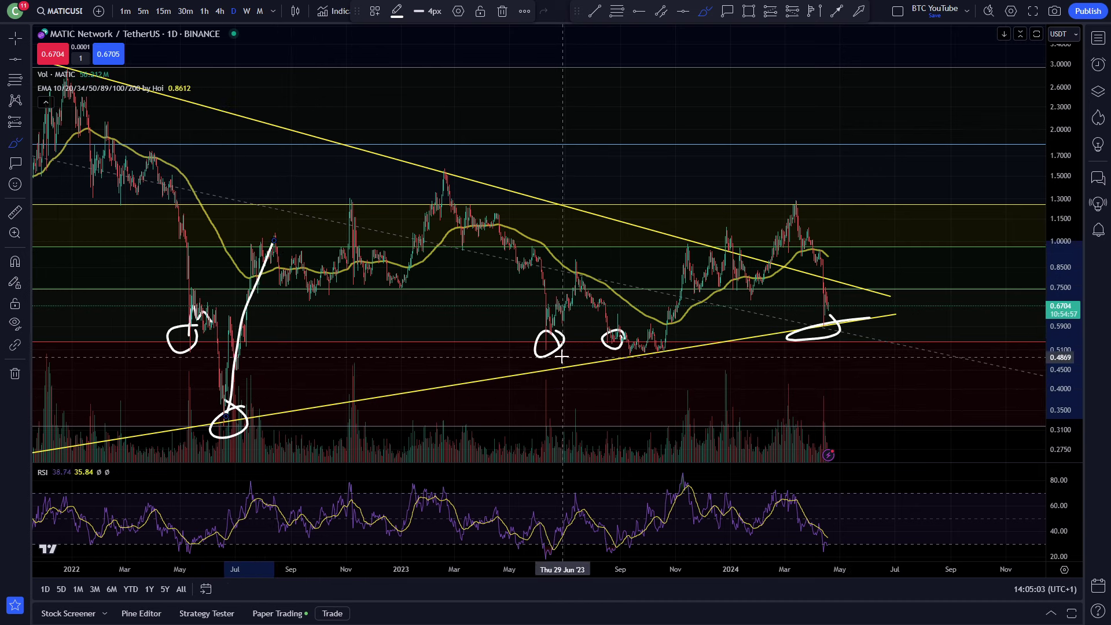
Brush a projected rise from the April 2024 low through the resistance line, circle the breakout area, and undo all brush marks
left_click_drag(827, 317, 891, 225)
mouse_move(817, 282)
left_mouse_down()
mouse_move(774, 296)
mouse_move(821, 266)
left_mouse_up()
scroll(873, 269, "down", 1)
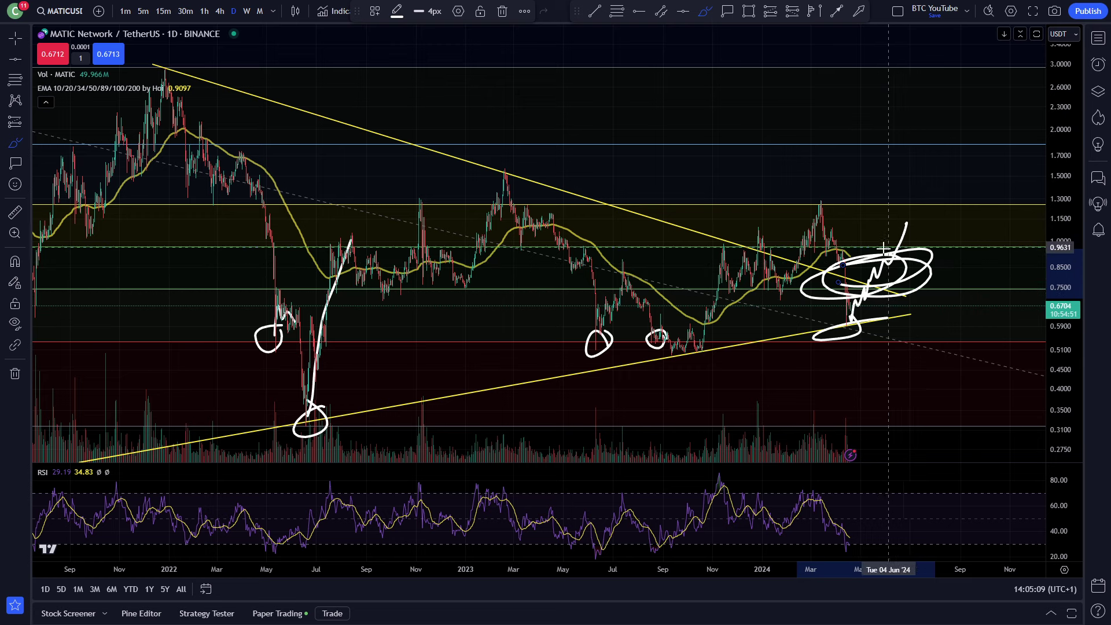
key("ctrl+z")
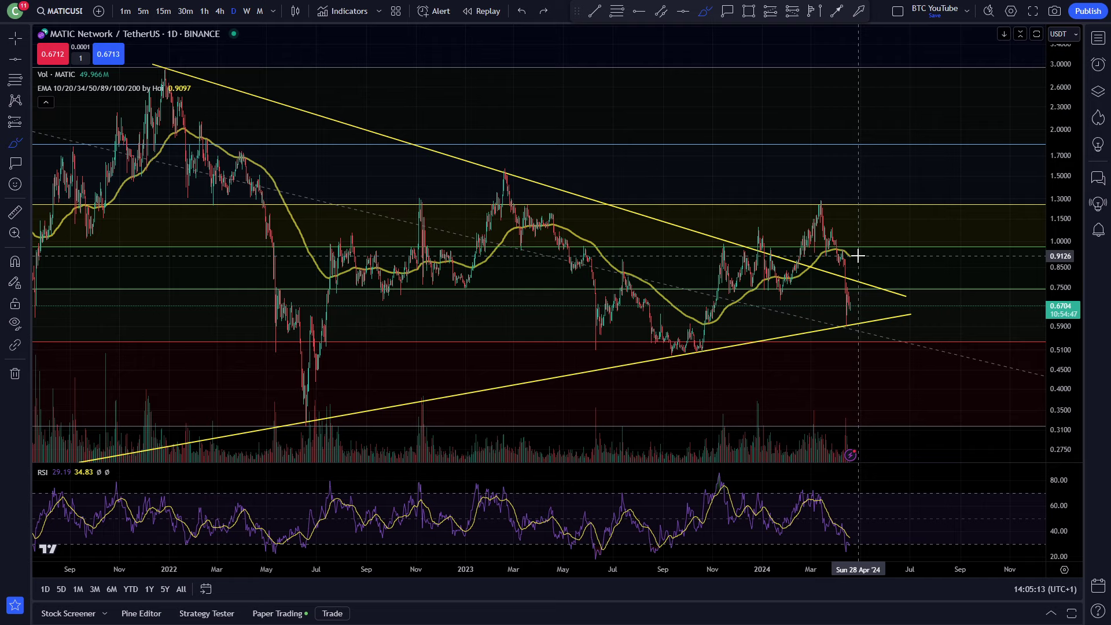
Examine the full price history from 2019, comparing the earlier triangle with the current one and the green projection arrow
scroll(552, 272, "down", 5)
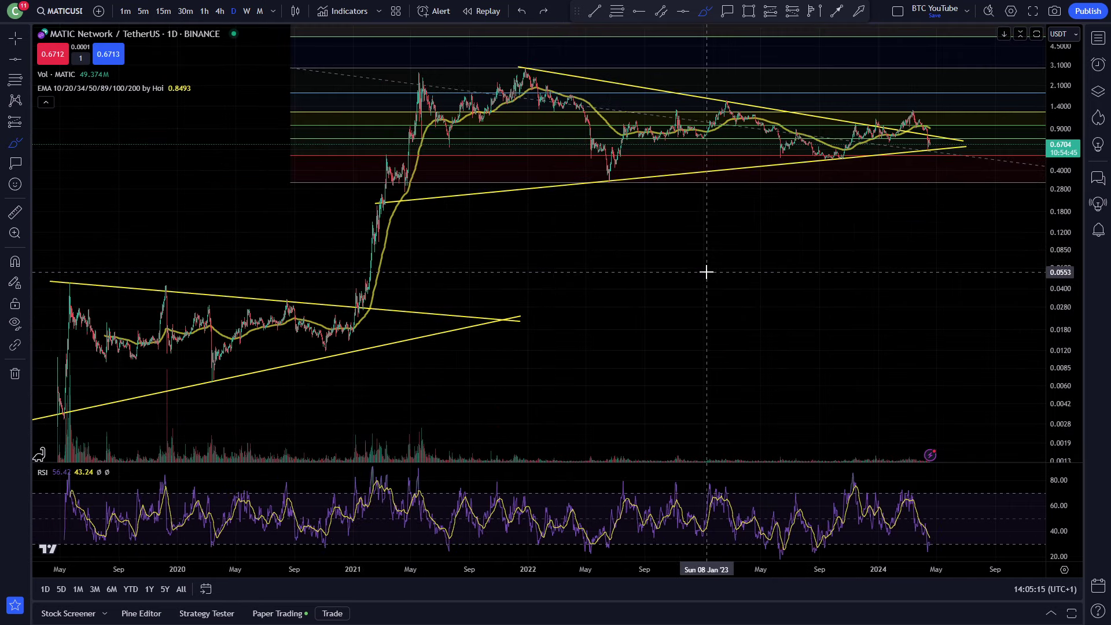
key("Escape")
left_click_drag(799, 330, 604, 385)
scroll(604, 385, "up", 1)
scroll(603, 385, "down", 3)
left_click_drag(680, 265, 641, 294)
scroll(641, 293, "up", 5)
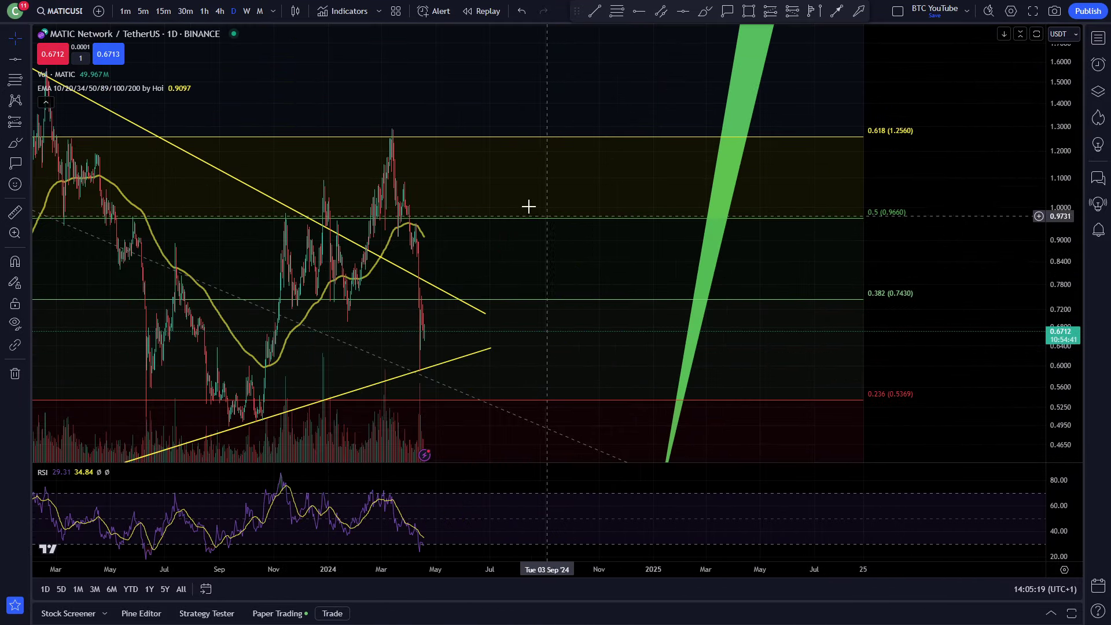
left_click_drag(528, 206, 824, 176)
scroll(776, 184, "down", 3)
left_click_drag(791, 313, 652, 347)
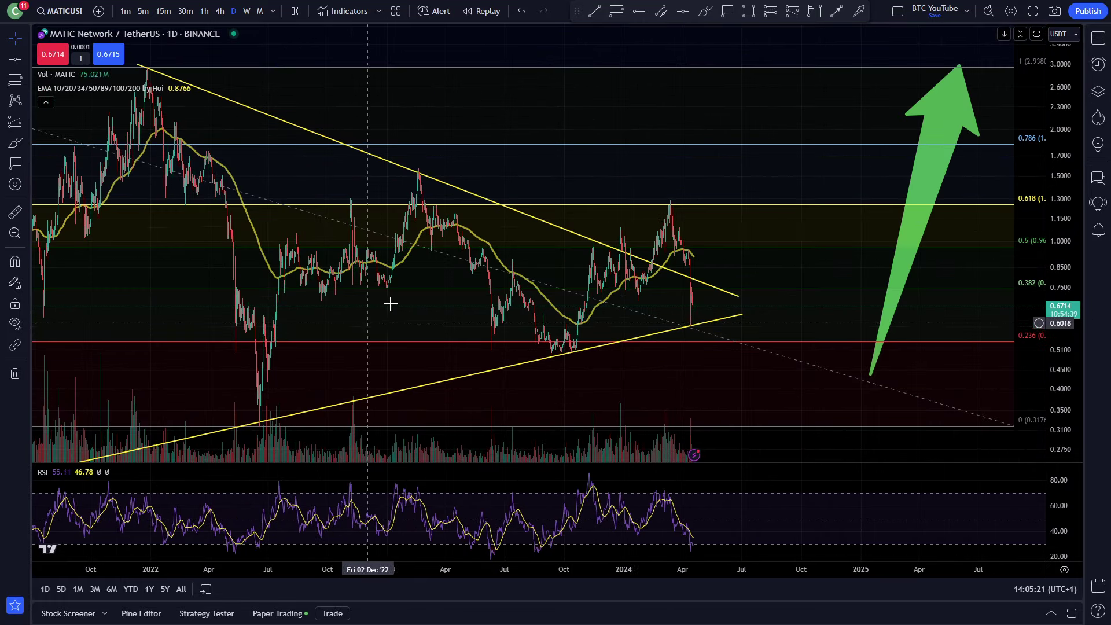